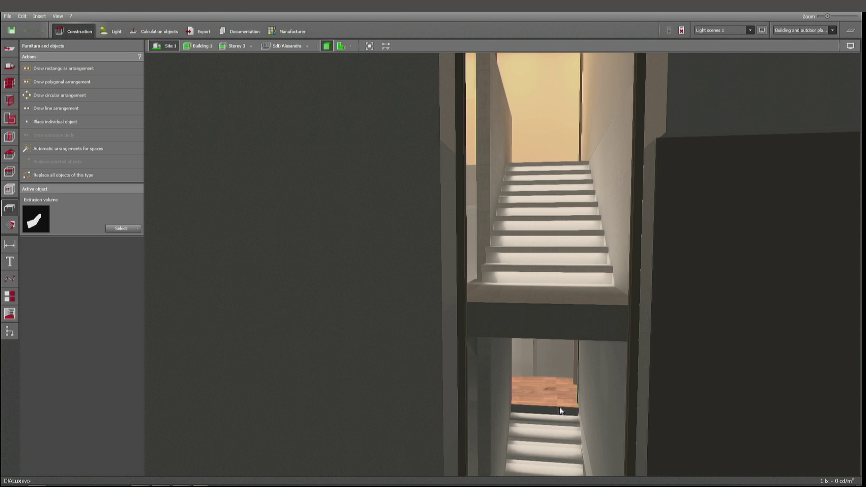
# Step: Zoom toward the stairs in the 3D view and select the staircase object
pyautogui.scroll(5, 561, 409)
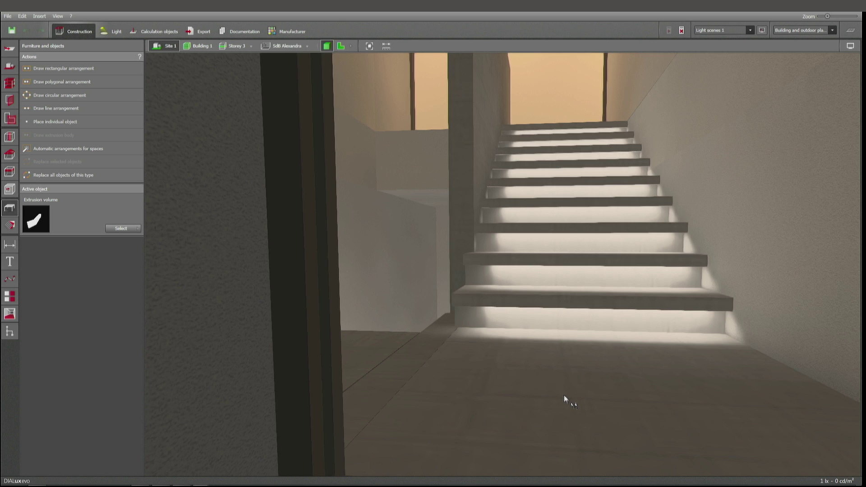
pyautogui.scroll(3, 564, 395)
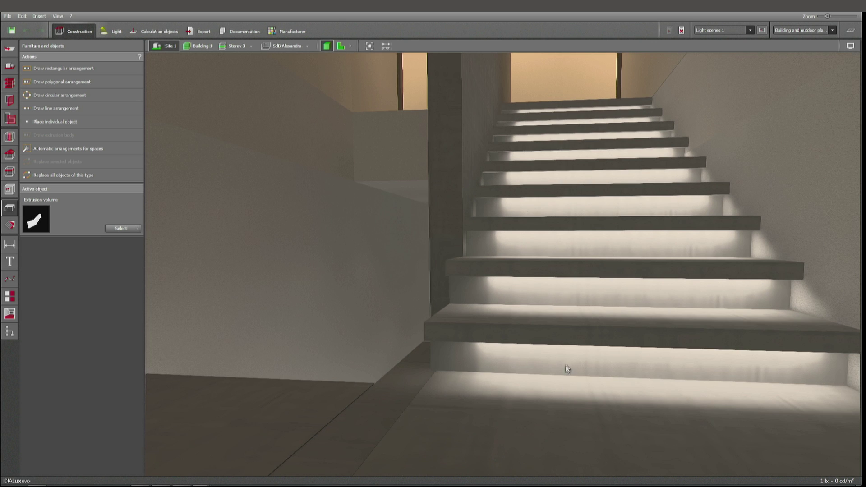
pyautogui.click(564, 323)
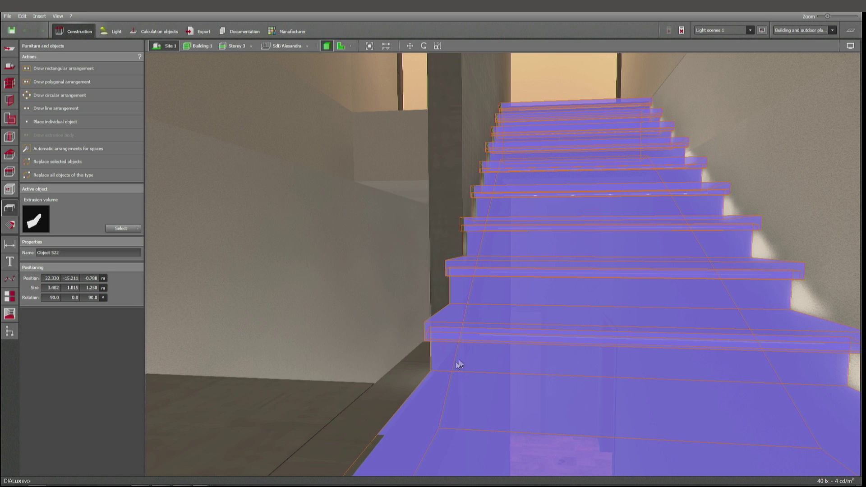
# Step: Bring up the DIALux window with the office ground-floor plan from the taskbar previews
pyautogui.moveTo(338, 485)
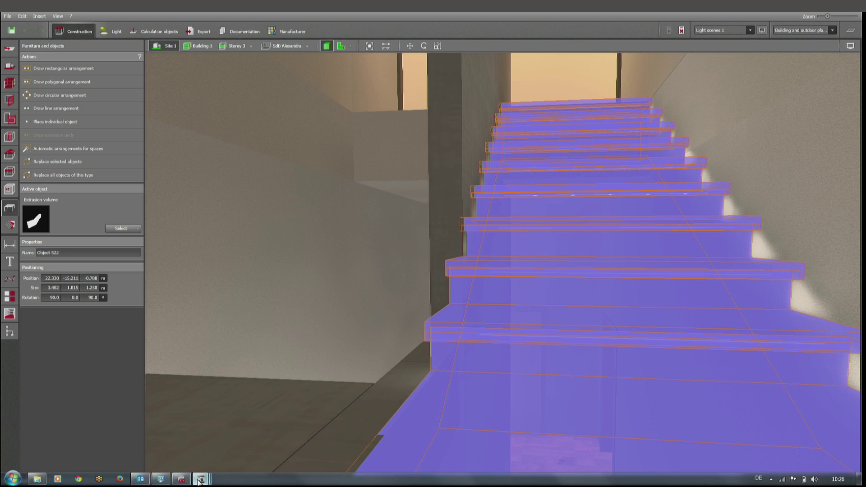
pyautogui.moveTo(207, 480)
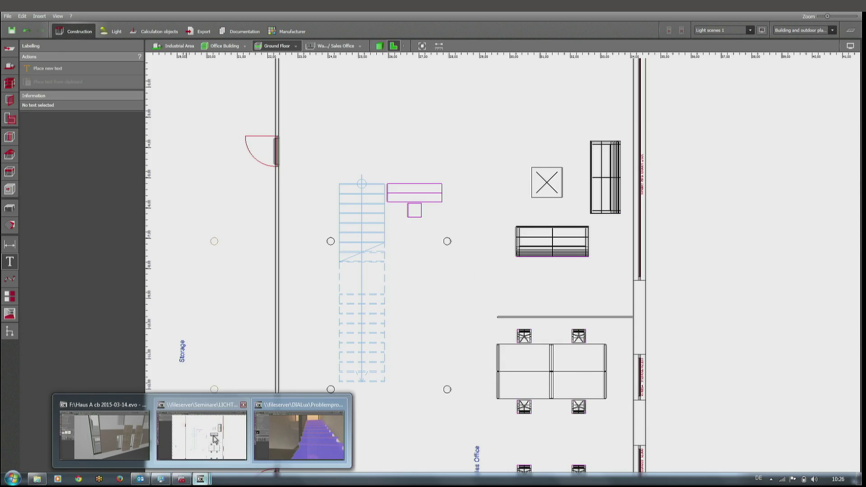
pyautogui.click(214, 440)
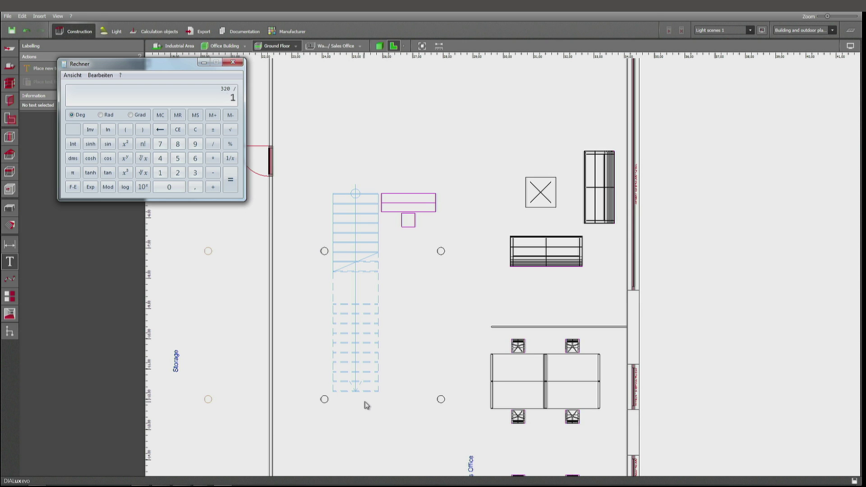
# Step: Compute the step height 320 ÷ 19 ≈ 16.84 and close the calculator
pyautogui.press('Return')
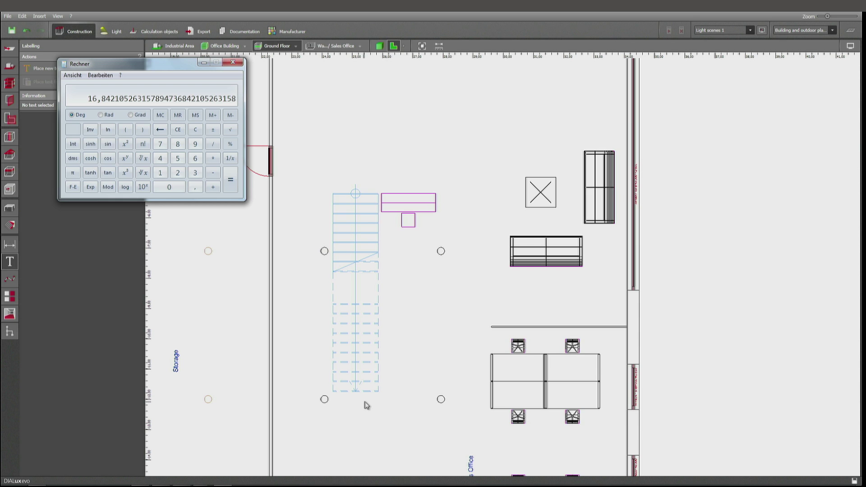
pyautogui.click(413, 332)
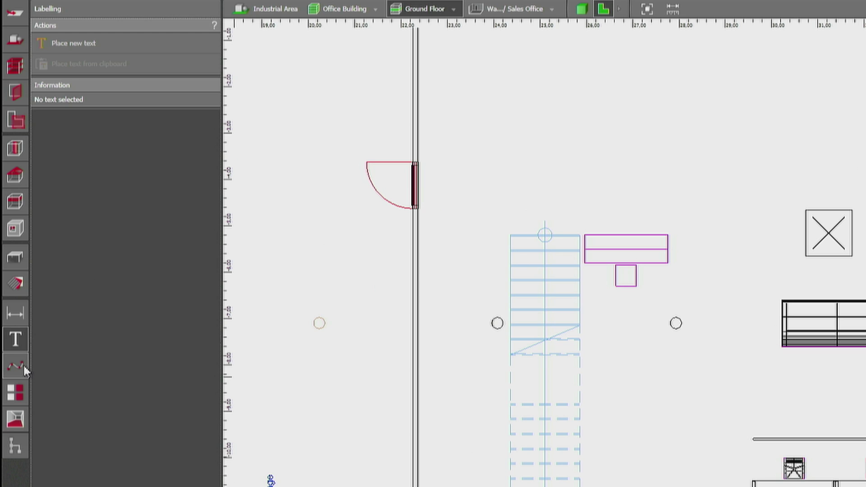
# Step: Draw a help reference grid beside the stair outline from start, length and width points
pyautogui.click(23, 365)
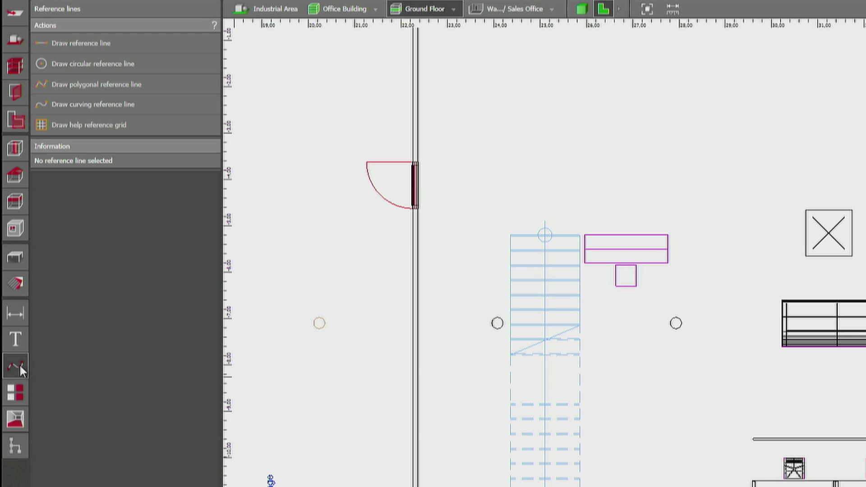
pyautogui.click(127, 128)
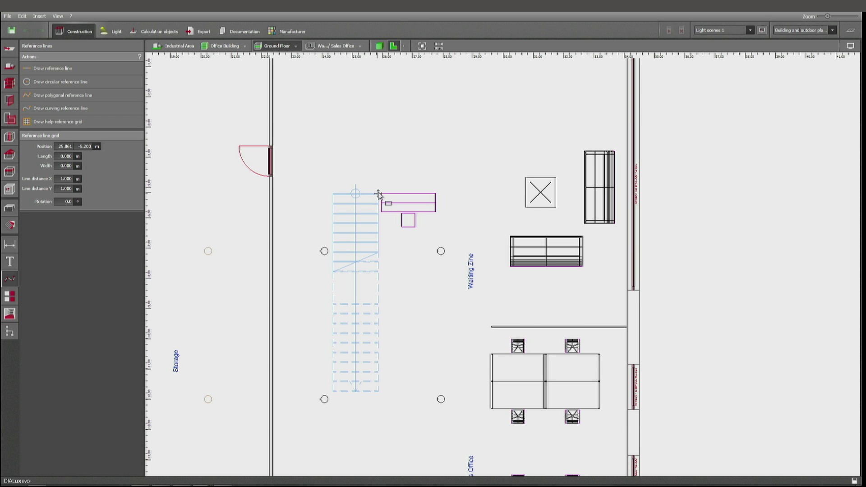
pyautogui.click(378, 191)
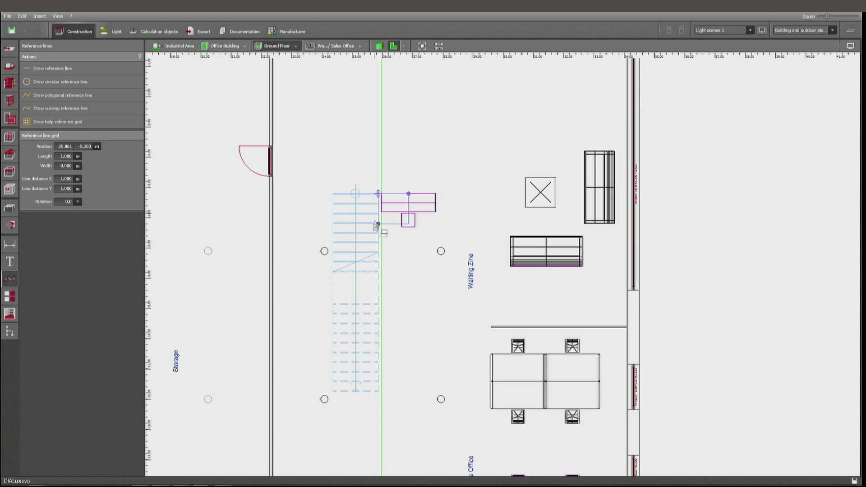
pyautogui.click(378, 297)
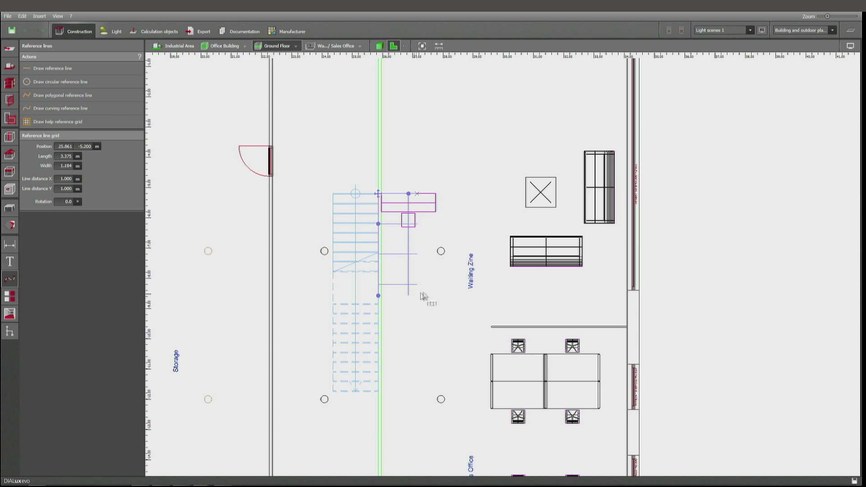
pyautogui.click(519, 296)
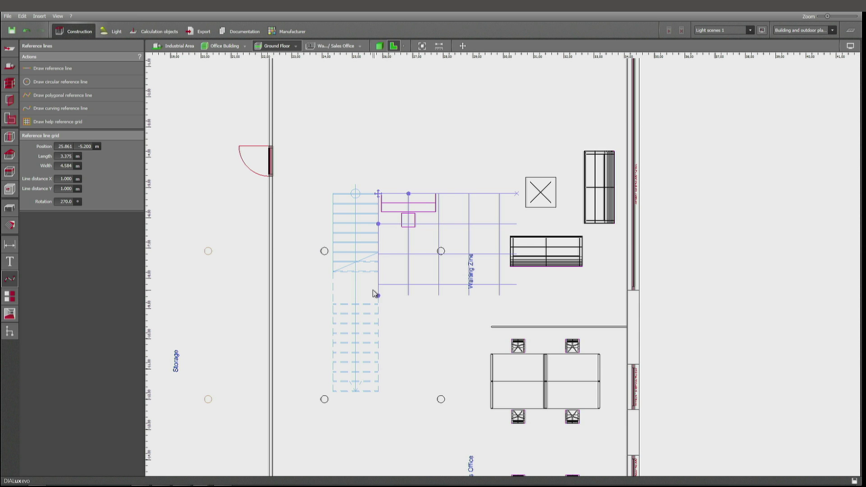
# Step: Resize the grid to 3.500 × 4.650 m with 0.320 m line spacing
pyautogui.moveTo(397, 294); pyautogui.dragTo(393, 329, button='middle')
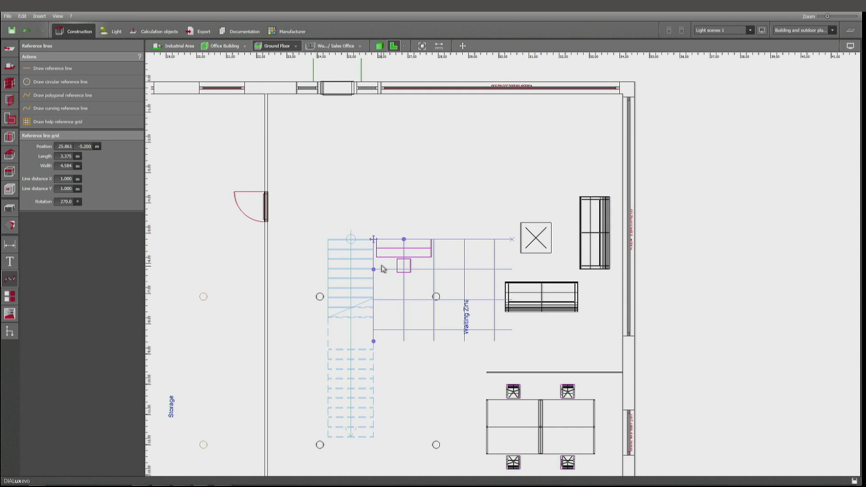
pyautogui.scroll(2, 384, 269)
pyautogui.scroll(3, 343, 269)
pyautogui.moveTo(332, 274); pyautogui.dragTo(394, 226, button='middle')
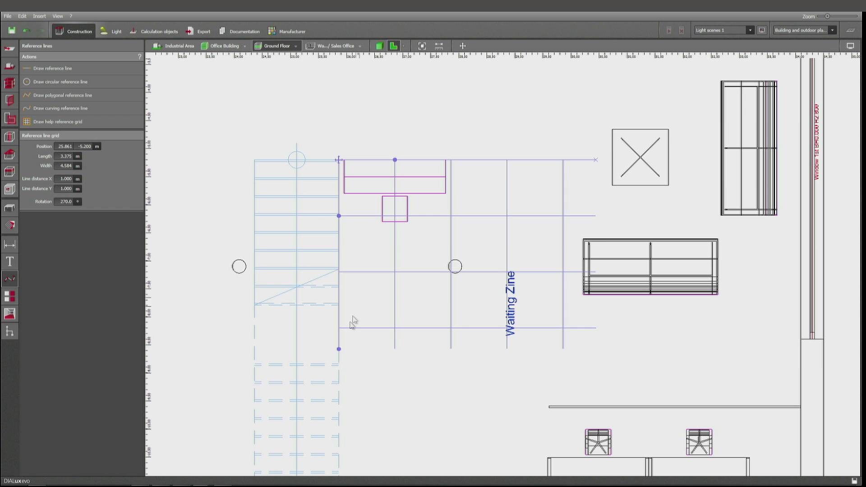
pyautogui.moveTo(339, 351)
pyautogui.mouseDown()
pyautogui.moveTo(417, 329)
pyautogui.moveTo(326, 356)
pyautogui.moveTo(339, 356)
pyautogui.mouseUp()
pyautogui.moveTo(599, 164)
pyautogui.mouseDown()
pyautogui.moveTo(519, 167)
pyautogui.moveTo(599, 168)
pyautogui.mouseUp()
pyautogui.moveTo(340, 218); pyautogui.dragTo(340, 178)
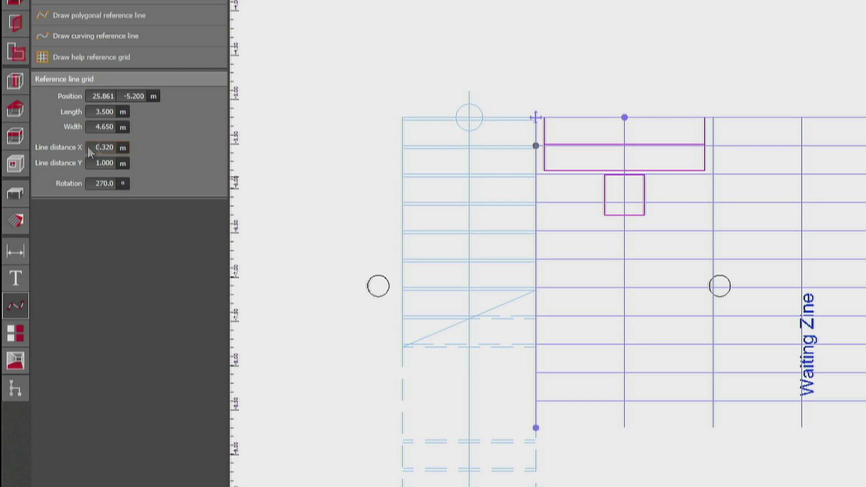
# Step: Set the grid's line distances to 0.320 m in X and 0.168 m in Y
pyautogui.click(68, 178)
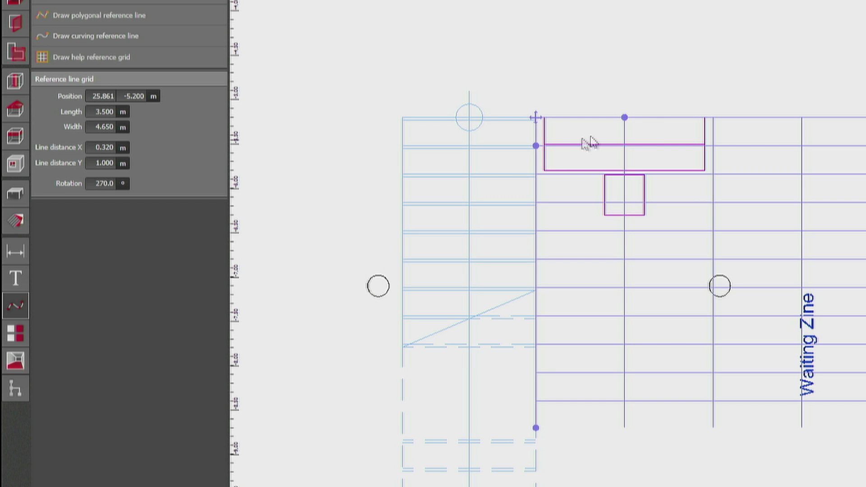
pyautogui.moveTo(625, 119)
pyautogui.mouseDown()
pyautogui.moveTo(582, 121)
pyautogui.moveTo(627, 121)
pyautogui.mouseUp()
pyautogui.doubleClick(105, 163)
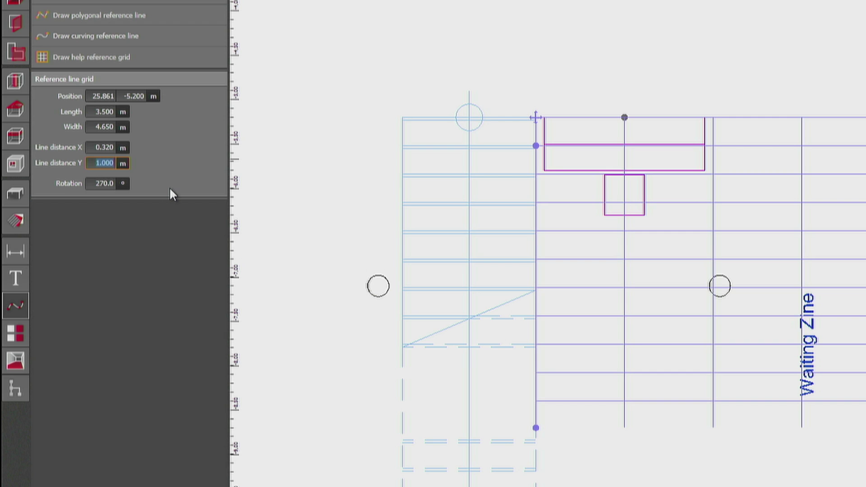
pyautogui.write('0.168')
pyautogui.press('Return')
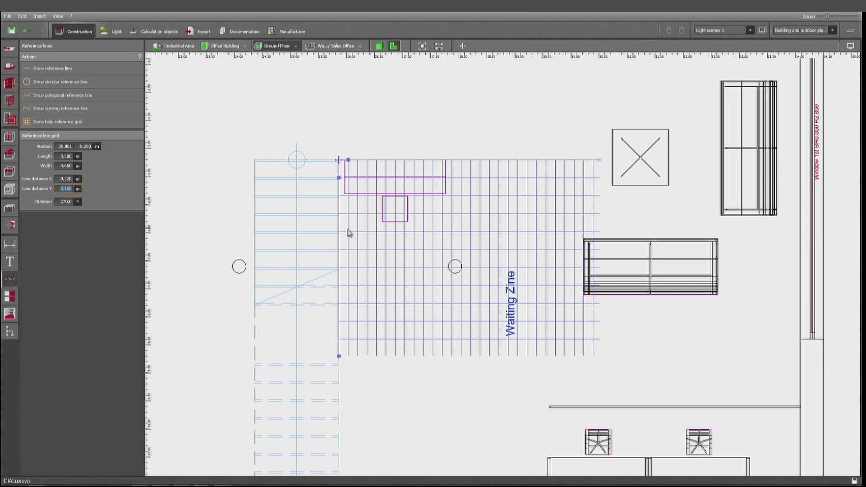
pyautogui.moveTo(377, 421); pyautogui.dragTo(381, 351, button='right')
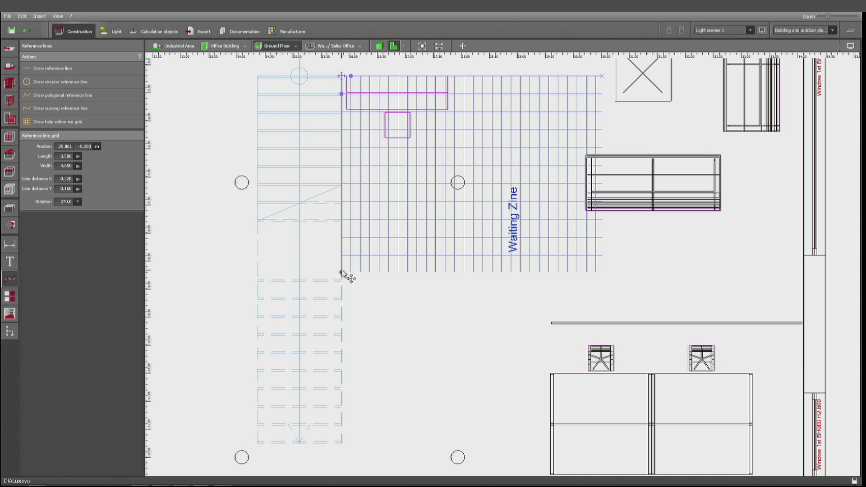
pyautogui.moveTo(342, 273); pyautogui.dragTo(342, 257)
# Step: Draw a second help reference grid below the first one
pyautogui.click(379, 294)
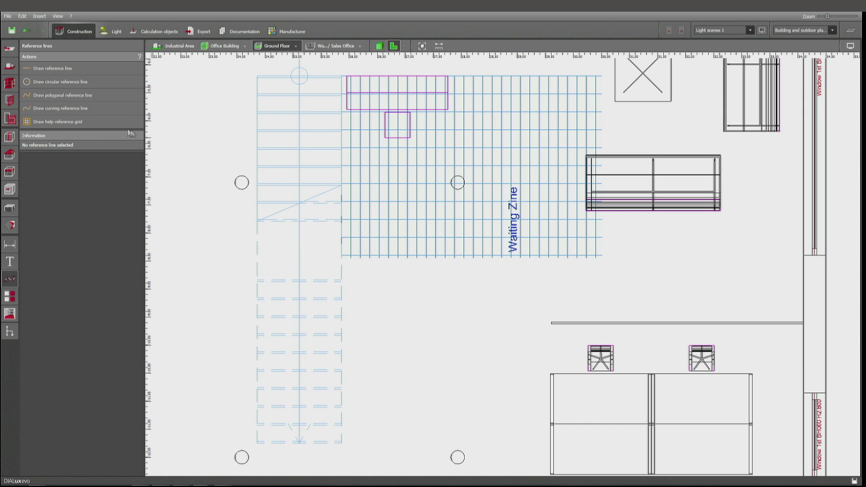
pyautogui.click(112, 122)
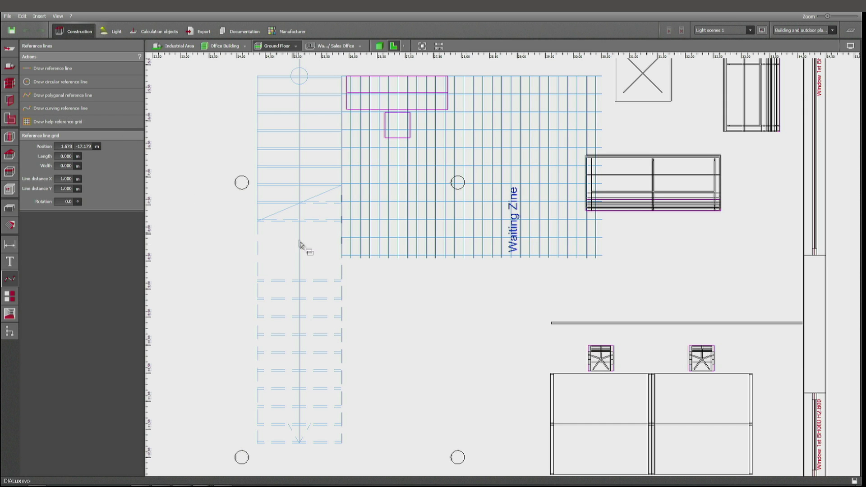
pyautogui.click(342, 281)
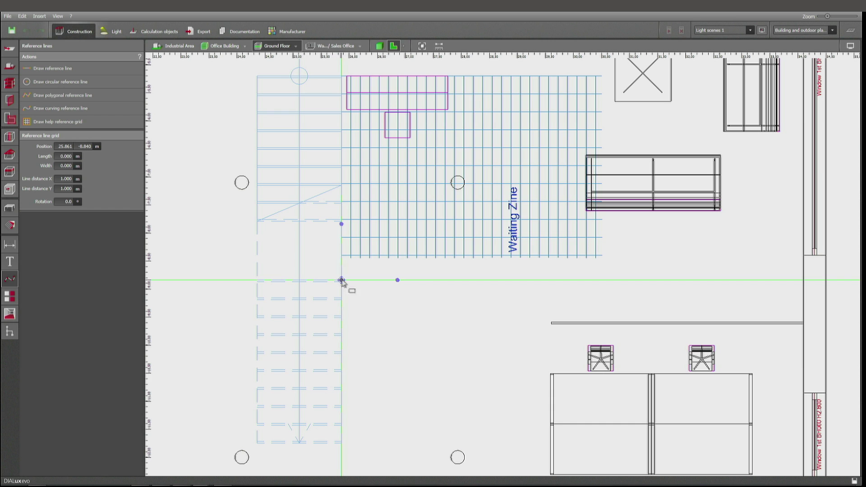
pyautogui.click(347, 461)
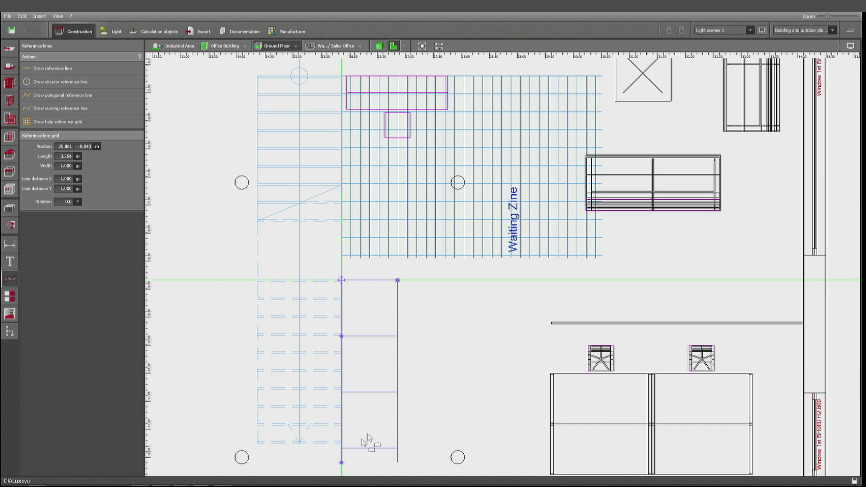
pyautogui.click(617, 325)
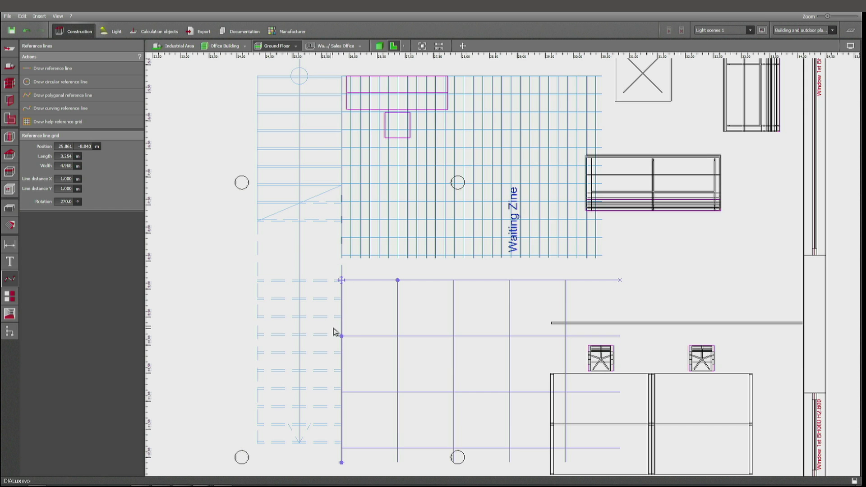
# Step: Give the second grid 0.320 m and 0.168 m line spacing
pyautogui.moveTo(342, 336); pyautogui.dragTo(342, 299)
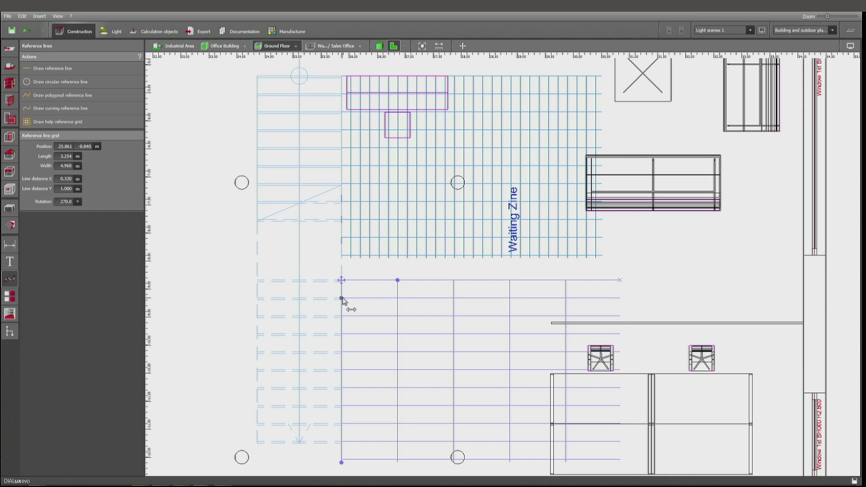
pyautogui.moveTo(398, 281); pyautogui.dragTo(356, 286)
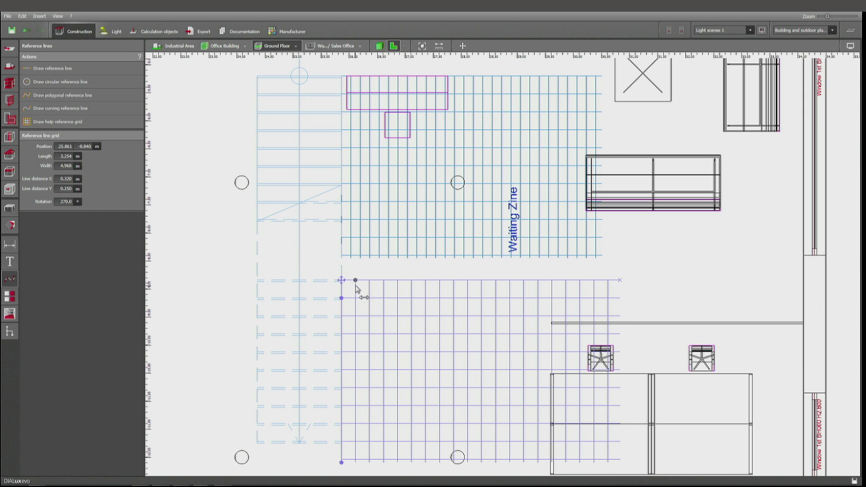
pyautogui.click(71, 189)
pyautogui.write('0.168')
pyautogui.press('Return')
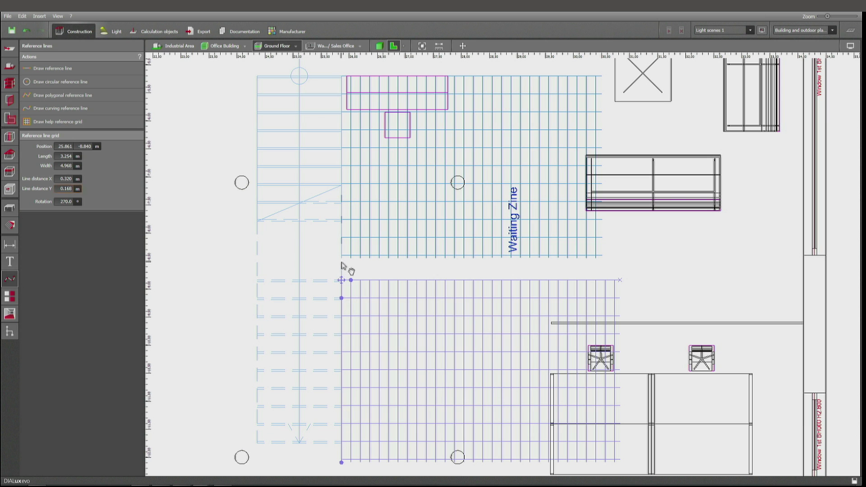
# Step: Move the purple grid into place at 25.861, -8.870, sized 2.880 × 4.562 m
pyautogui.scroll(2, 345, 268)
pyautogui.scroll(4, 322, 277)
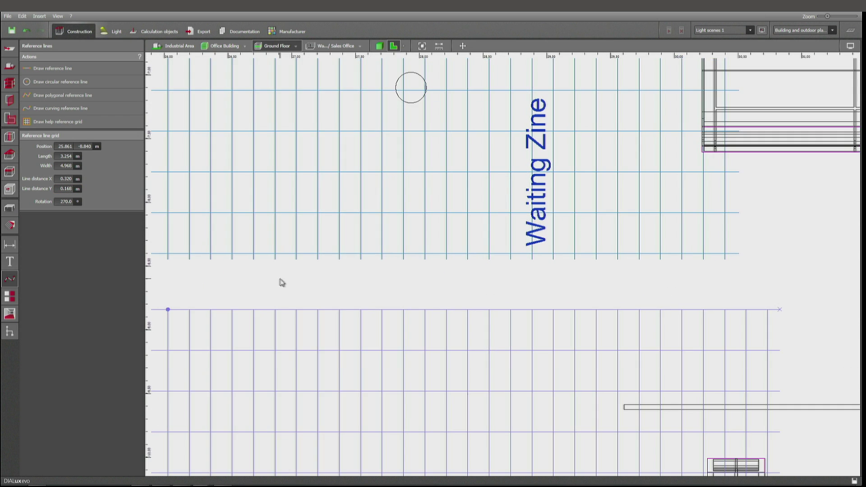
pyautogui.scroll(-5, 362, 234)
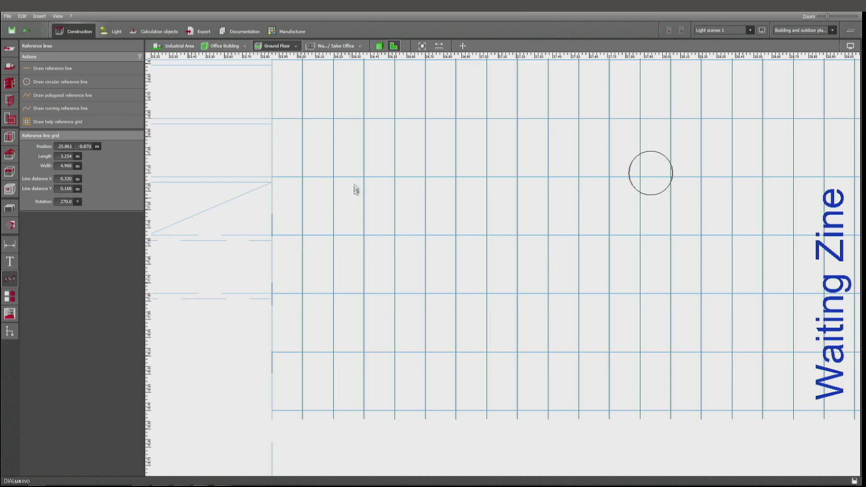
pyautogui.moveTo(362, 246); pyautogui.dragTo(389, 227, button='right')
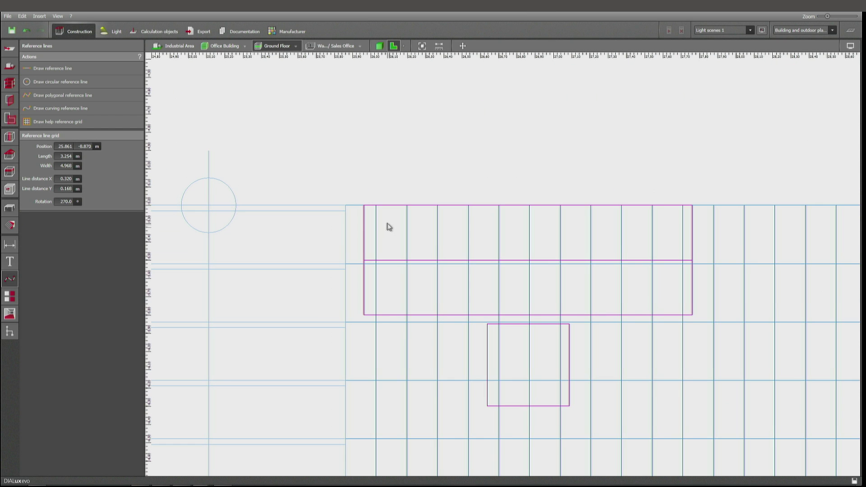
pyautogui.click(353, 212)
pyautogui.moveTo(354, 213); pyautogui.dragTo(351, 216)
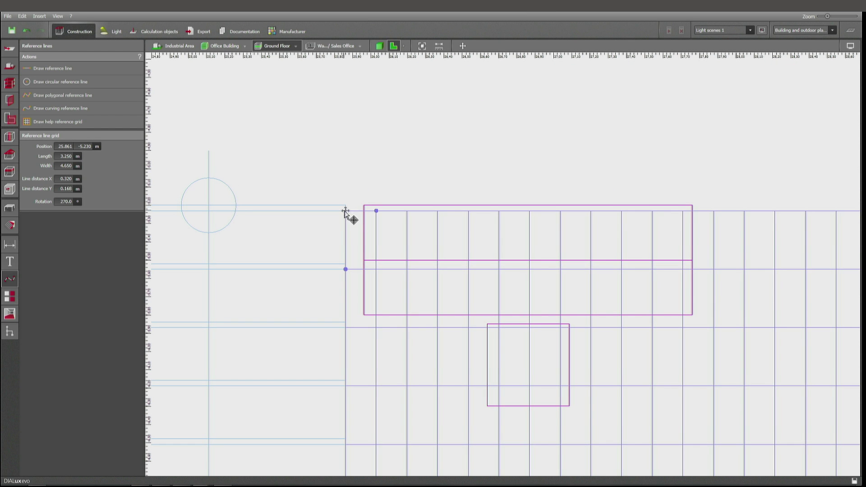
pyautogui.moveTo(362, 303); pyautogui.dragTo(358, 219, button='right')
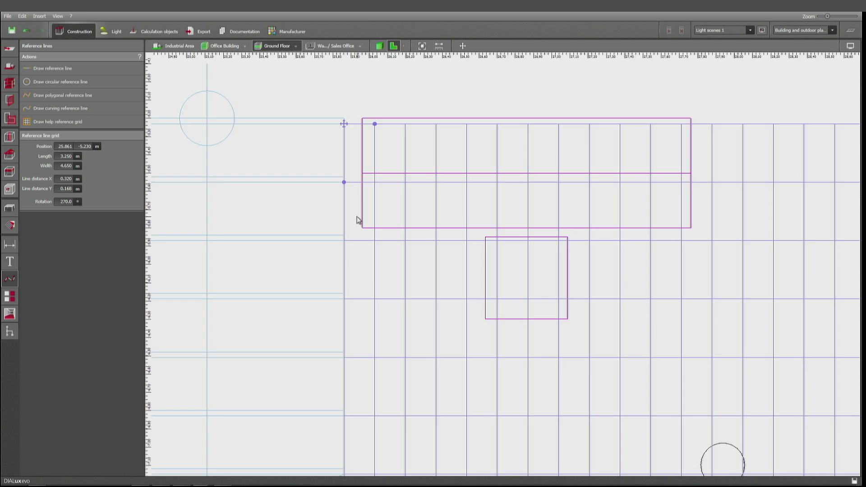
pyautogui.scroll(-2, 354, 215)
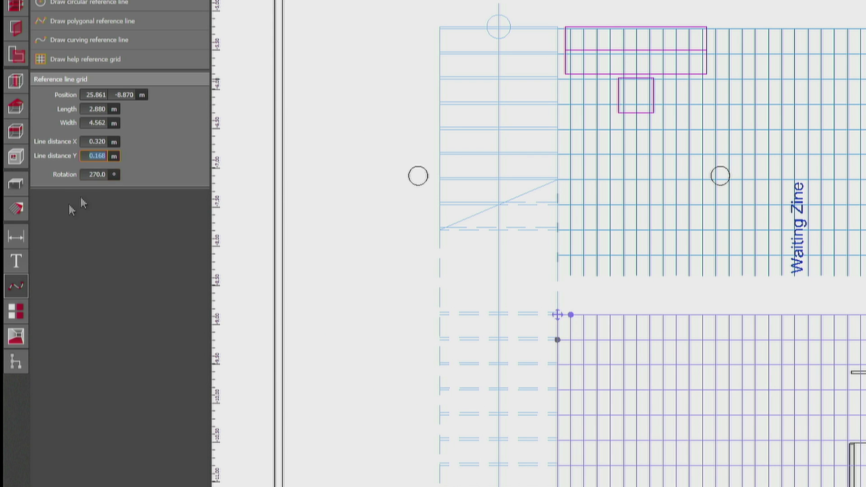
# Step: Add an Extrusion object from Furniture and objects and name it Stairway
pyautogui.click(12, 190)
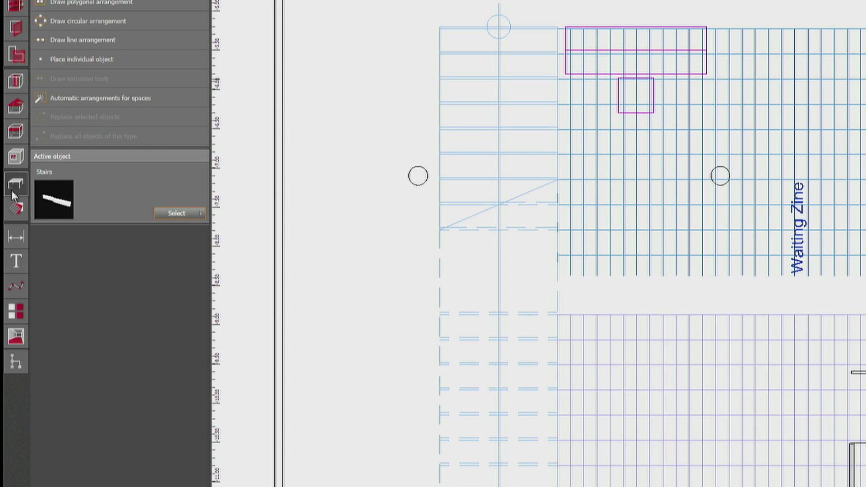
pyautogui.click(185, 213)
pyautogui.click(273, 273)
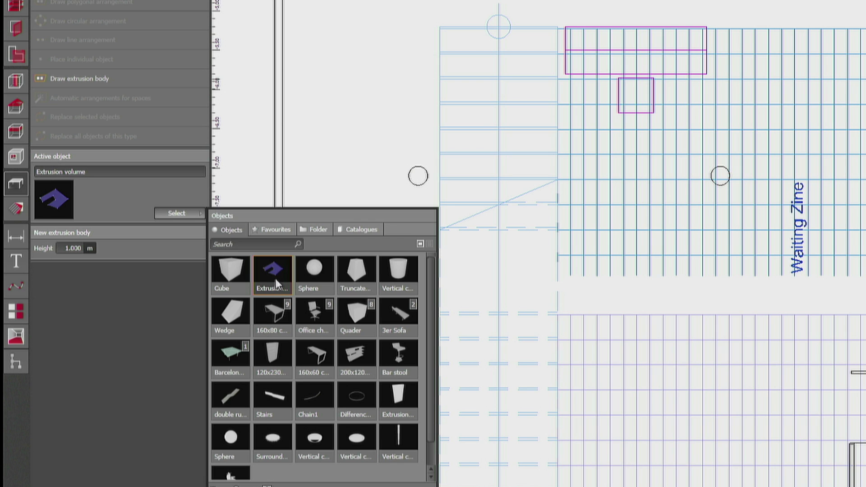
pyautogui.click(101, 172)
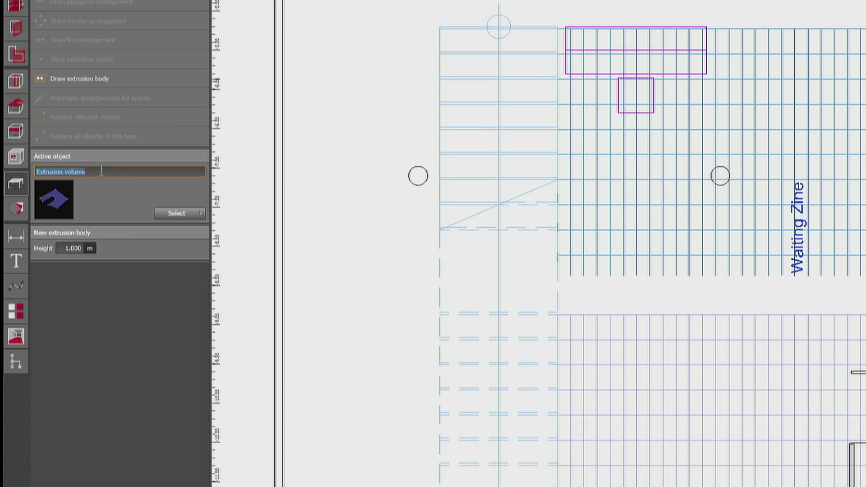
pyautogui.write('Stairway')
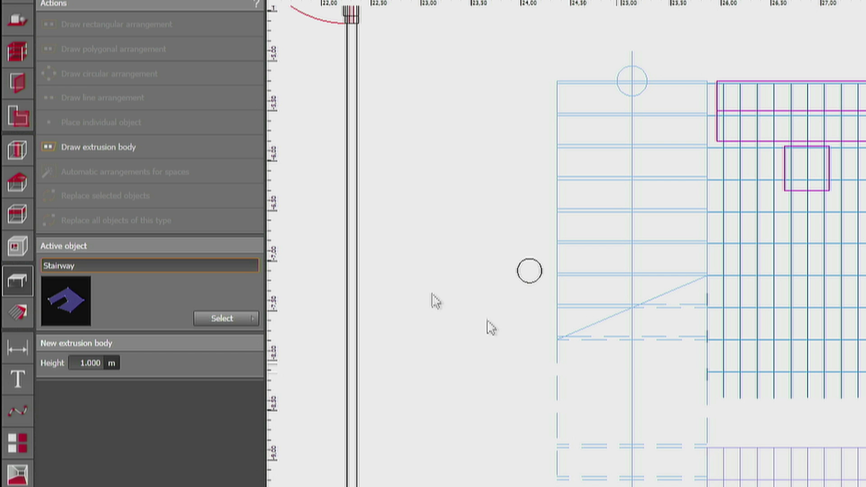
# Step: Start the extrusion-body outline, tracing the first step corners on the grid
pyautogui.click(70, 134)
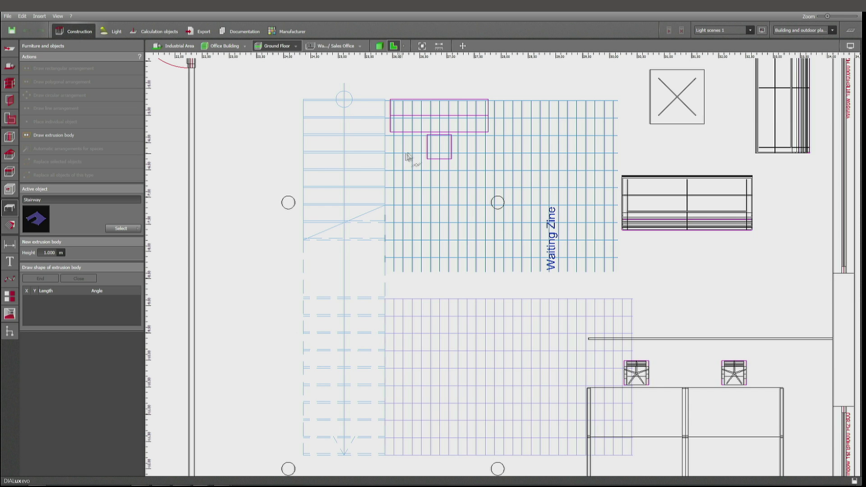
pyautogui.scroll(3, 708, 219)
pyautogui.click(707, 82)
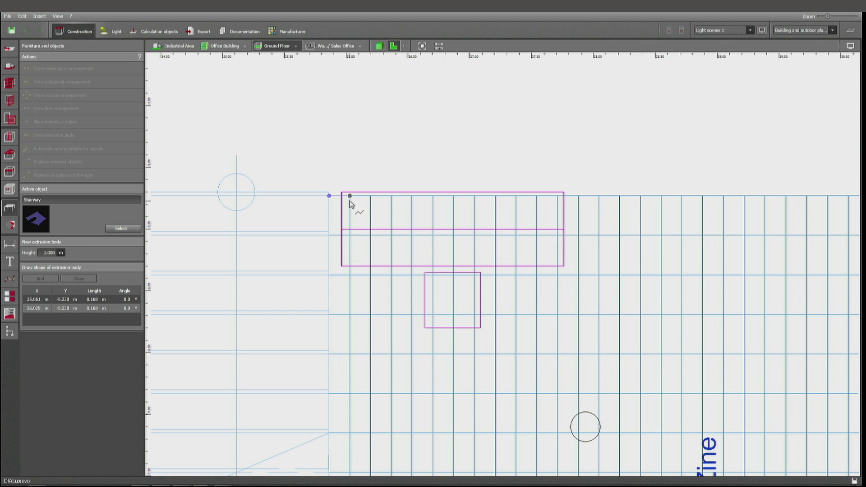
pyautogui.click(349, 196)
pyautogui.click(350, 235)
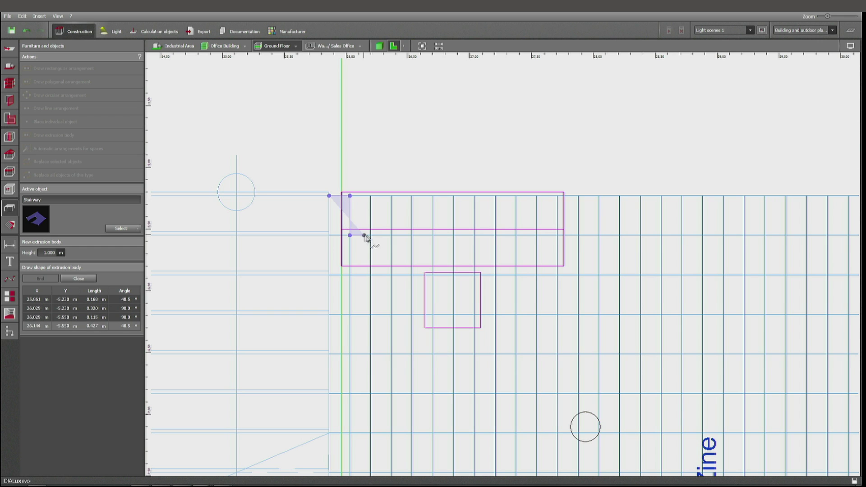
pyautogui.click(371, 235)
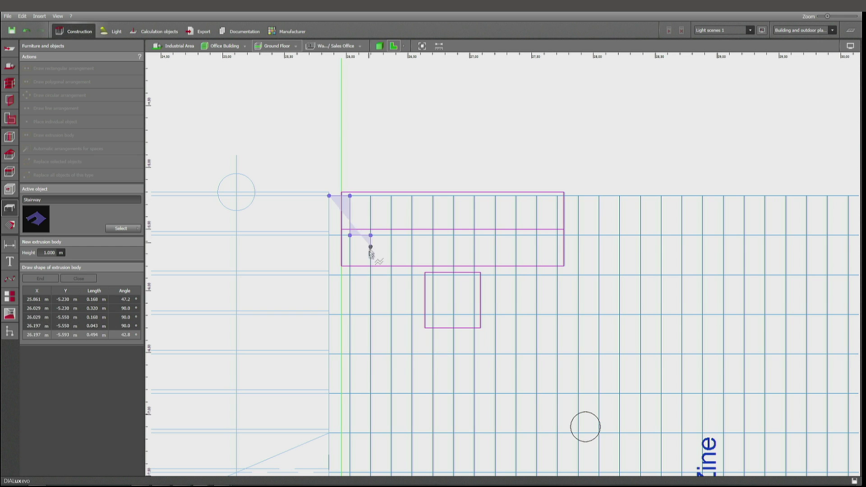
pyautogui.click(370, 275)
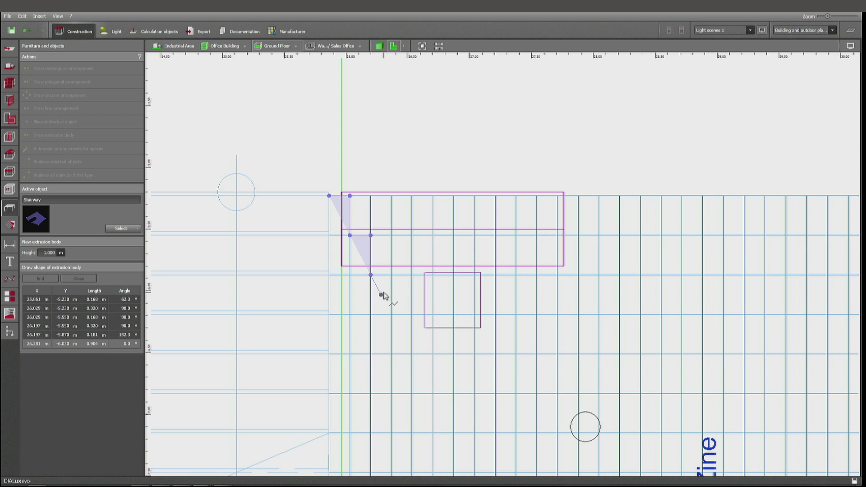
pyautogui.click(382, 295)
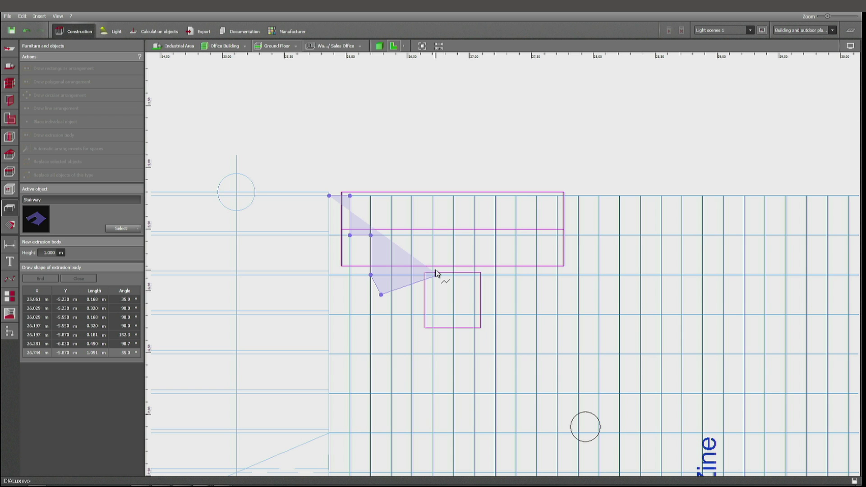
pyautogui.press('BackSpace')
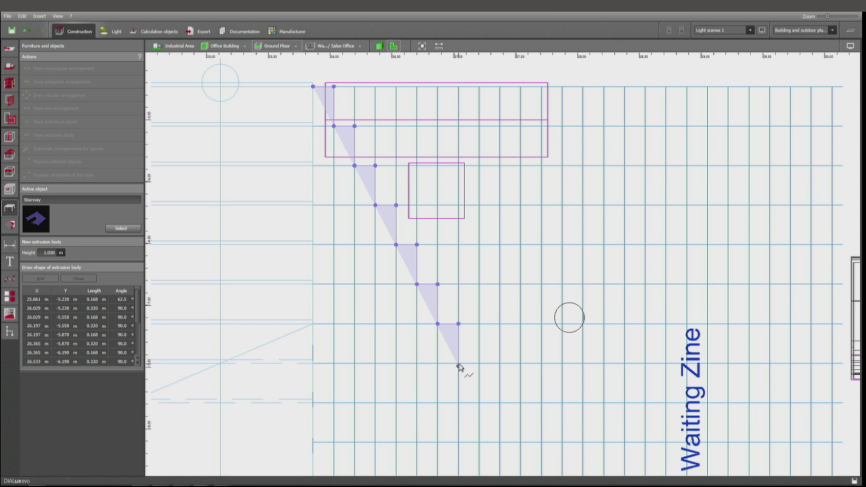
# Step: Trace further steps with alternating 0.168 m risers and 0.320 m treads
pyautogui.click(459, 363)
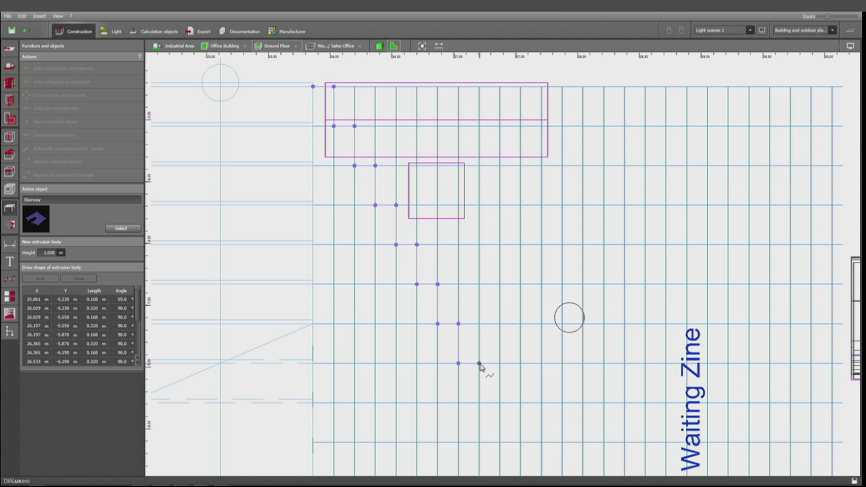
pyautogui.click(480, 364)
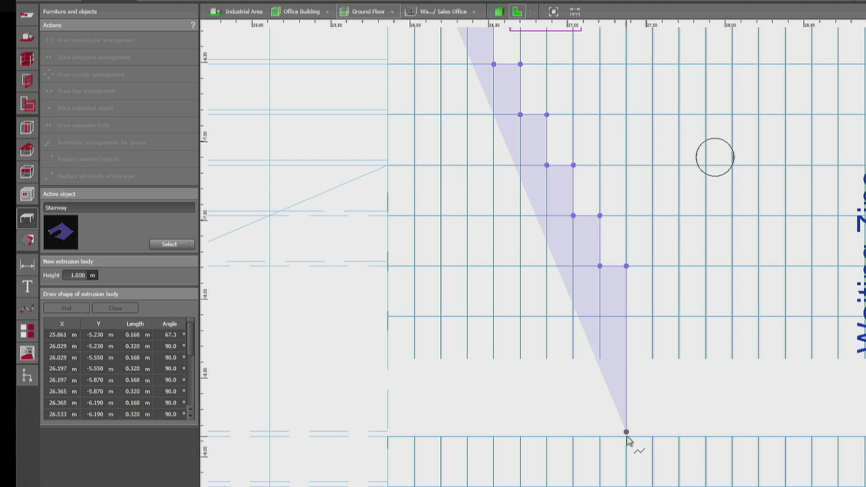
pyautogui.click(627, 436)
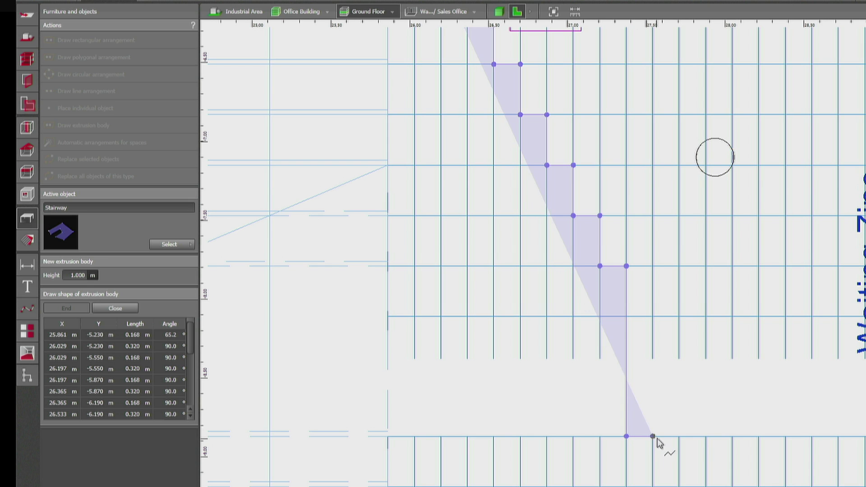
pyautogui.click(653, 436)
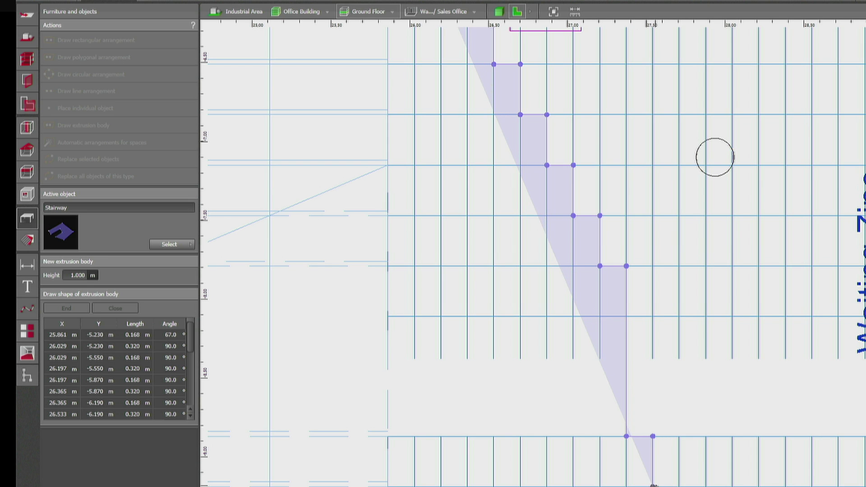
pyautogui.click(653, 486)
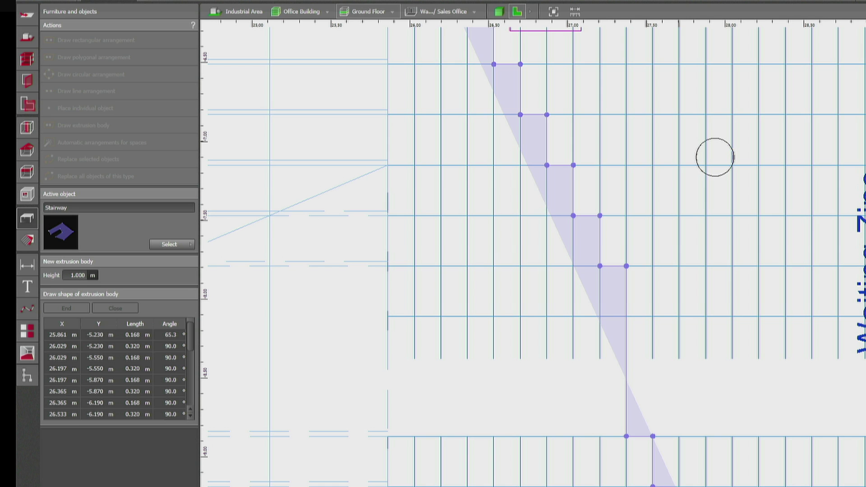
pyautogui.click(679, 486)
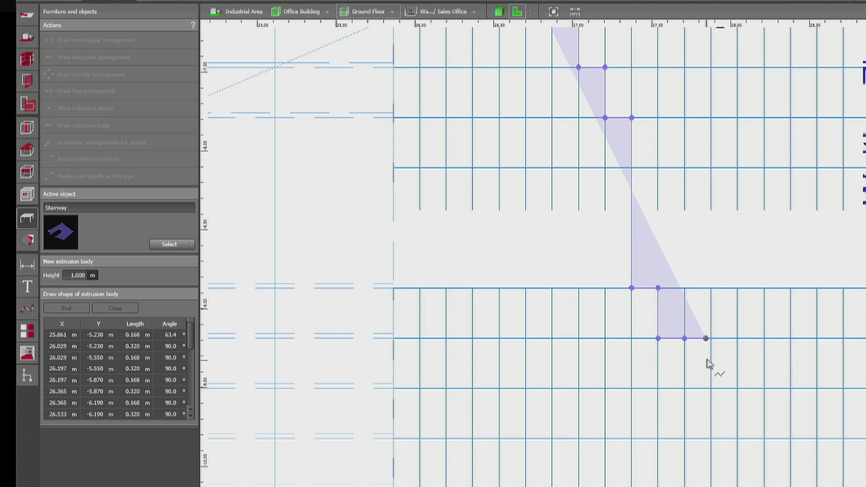
pyautogui.click(685, 385)
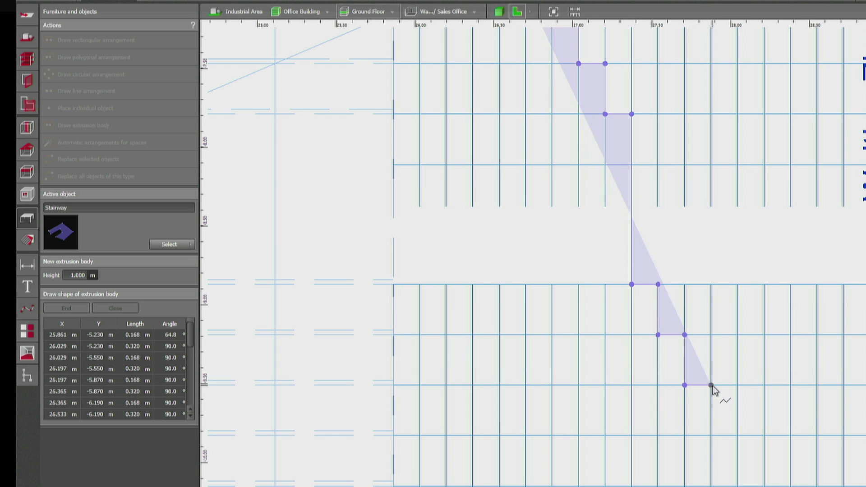
pyautogui.click(711, 385)
pyautogui.click(711, 435)
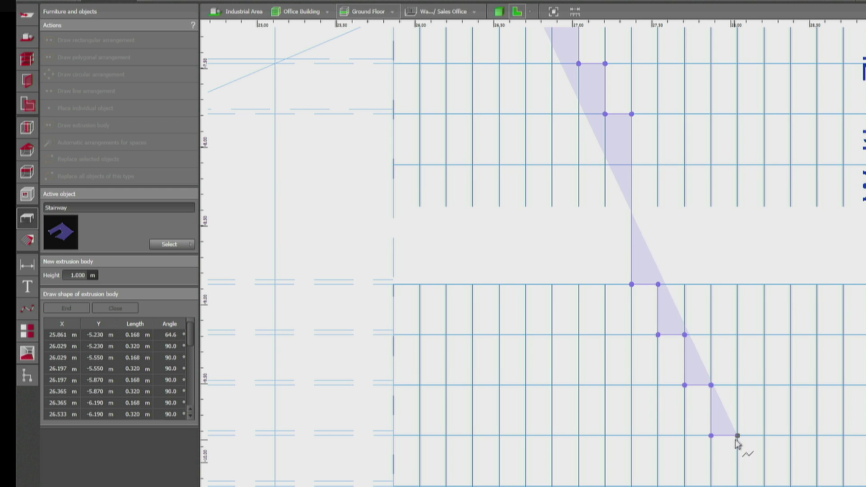
pyautogui.click(738, 436)
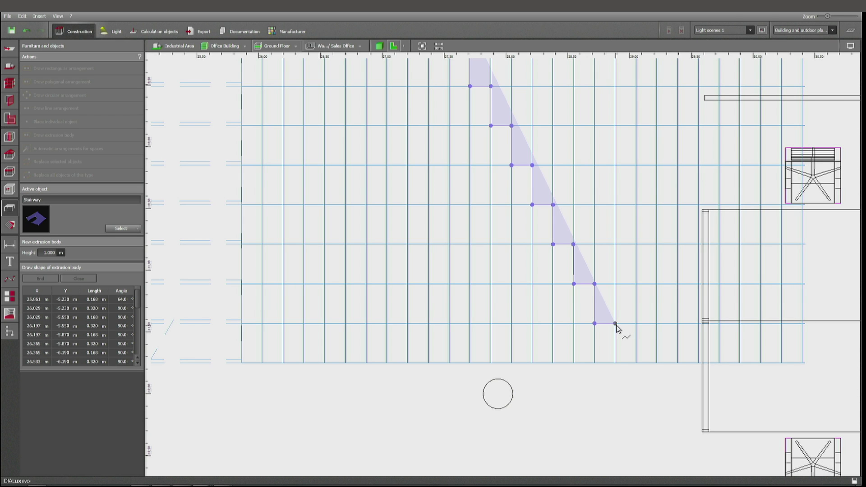
# Step: Trace the bottom-left corners and the upper stair corners to complete the outline
pyautogui.click(615, 362)
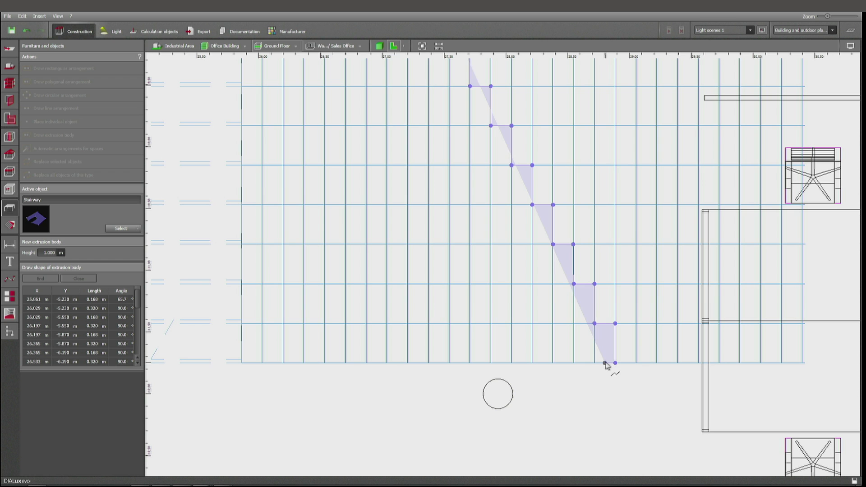
pyautogui.click(597, 363)
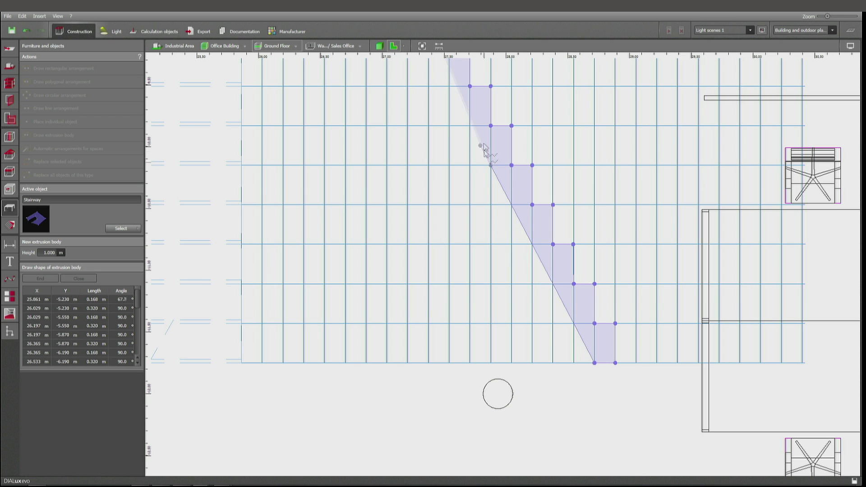
pyautogui.moveTo(470, 131); pyautogui.dragTo(551, 358, button='right')
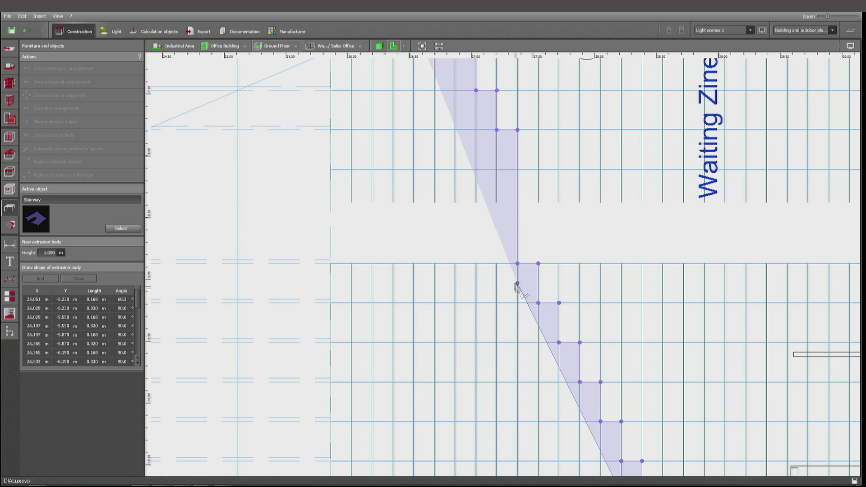
pyautogui.click(497, 265)
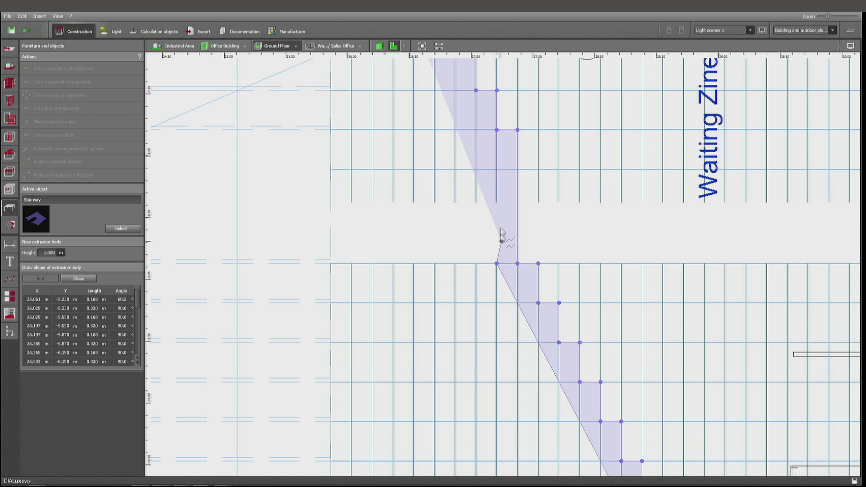
pyautogui.click(497, 170)
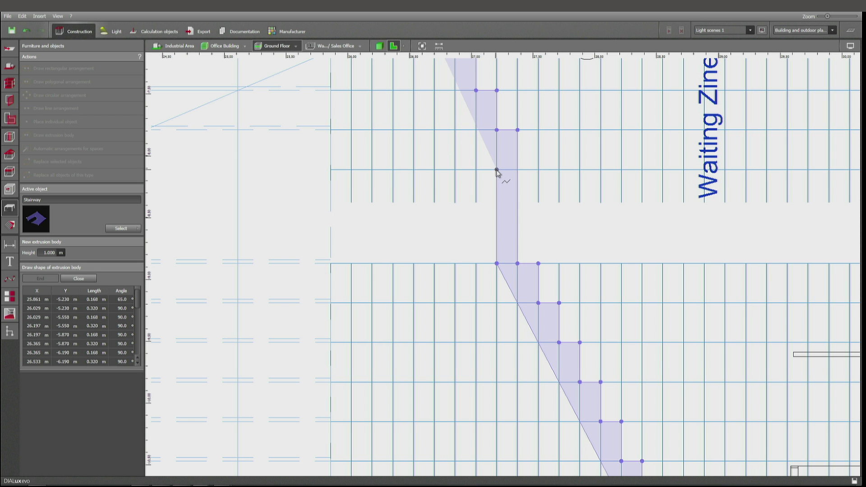
pyautogui.scroll(-3, 481, 169)
pyautogui.scroll(3, 444, 168)
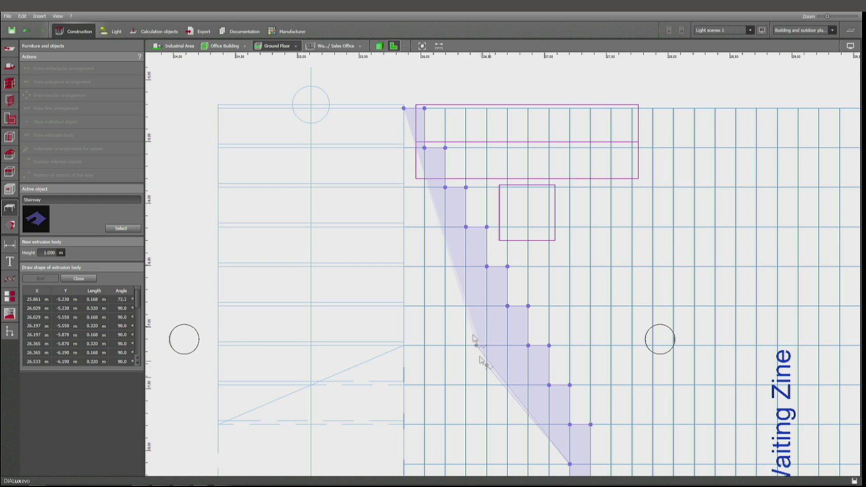
pyautogui.rightClick(412, 136)
# Step: Close the outline into a solid body and rotate it -90° to stand upright
pyautogui.click(428, 144)
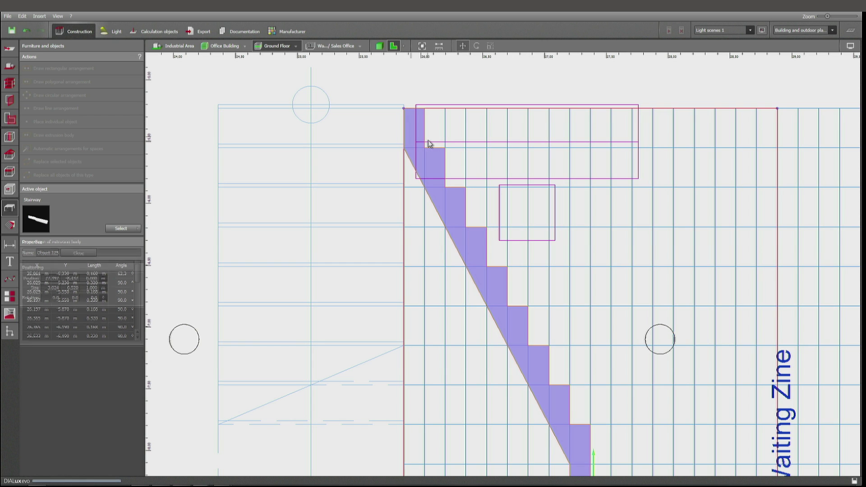
pyautogui.click(379, 45)
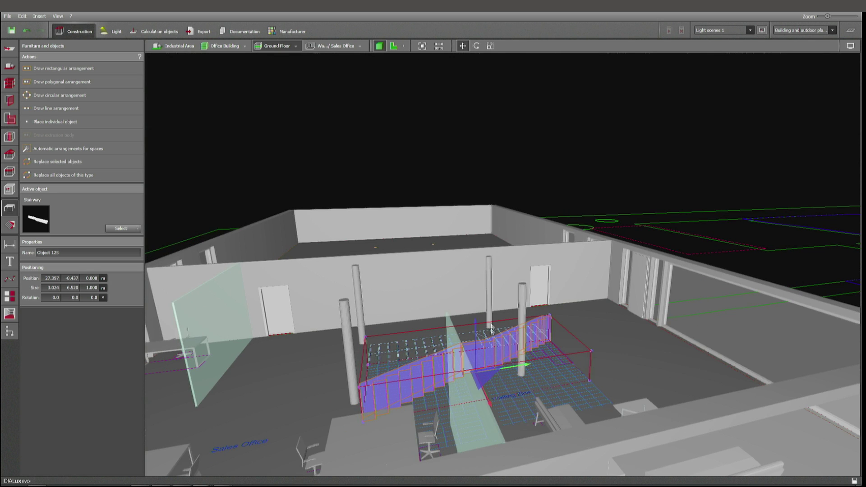
pyautogui.moveTo(572, 384); pyautogui.dragTo(536, 261, button='right')
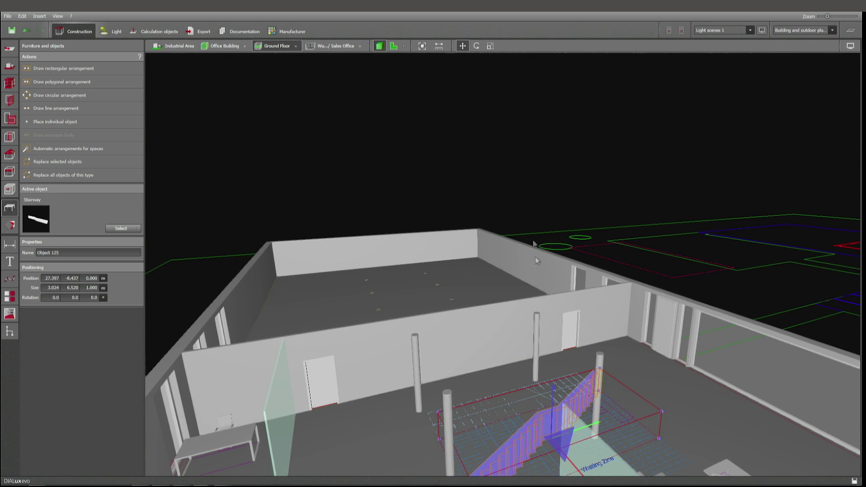
pyautogui.click(477, 46)
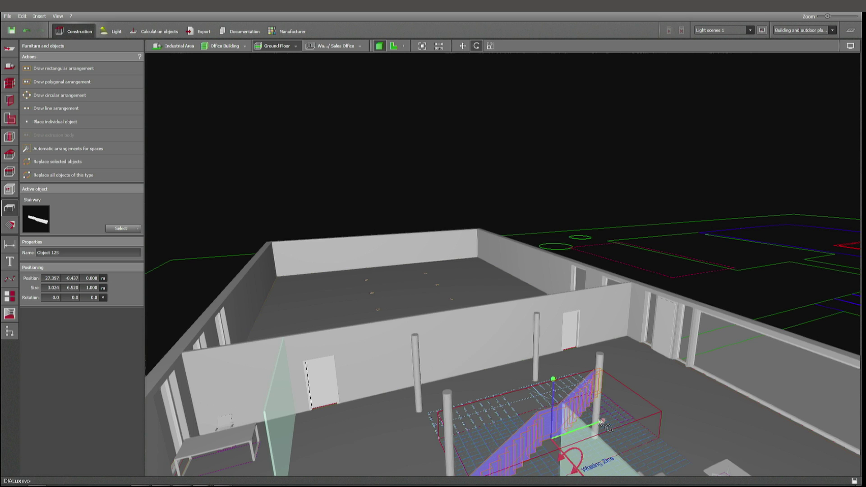
pyautogui.moveTo(553, 379); pyautogui.dragTo(499, 378)
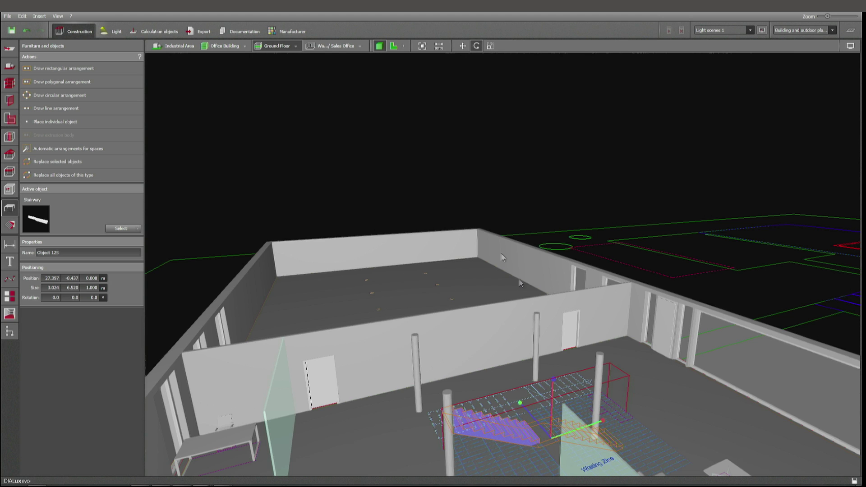
pyautogui.moveTo(662, 412); pyautogui.dragTo(649, 416, button='right')
# Step: Raise the stairway to a height of 1.600 m
pyautogui.moveTo(587, 350); pyautogui.dragTo(577, 320, button='right')
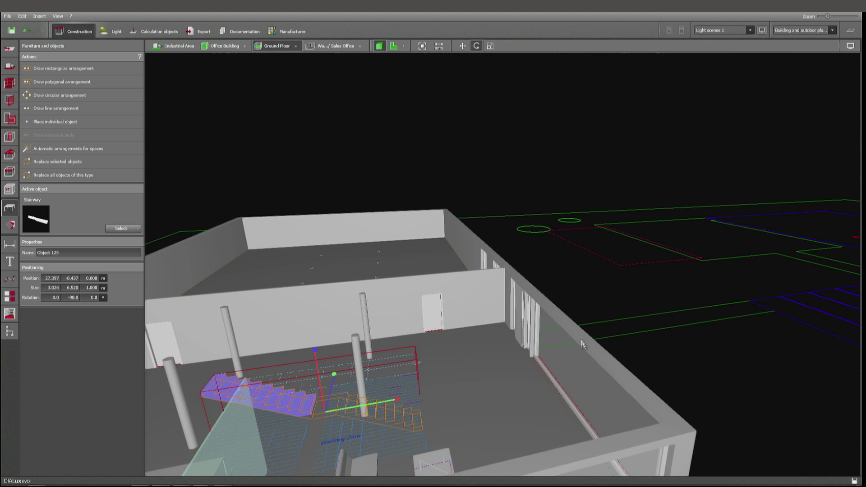
pyautogui.click(461, 49)
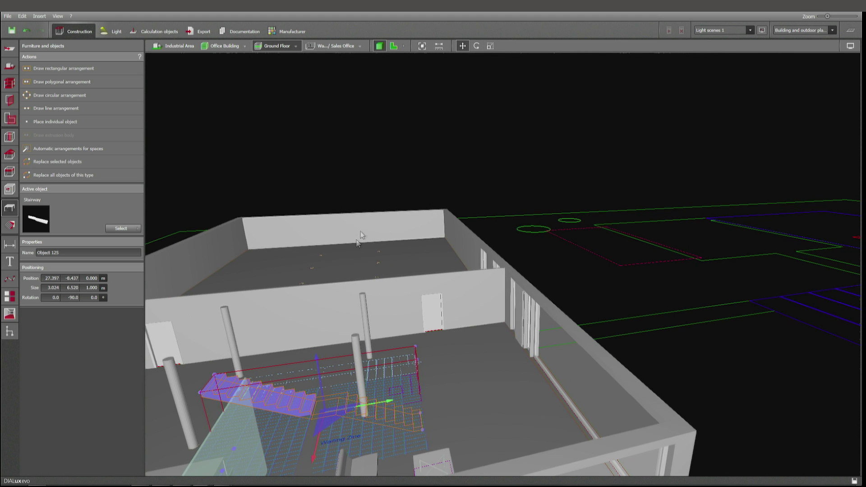
pyautogui.moveTo(321, 347)
pyautogui.mouseDown()
pyautogui.moveTo(311, 348)
pyautogui.moveTo(309, 334)
pyautogui.mouseUp()
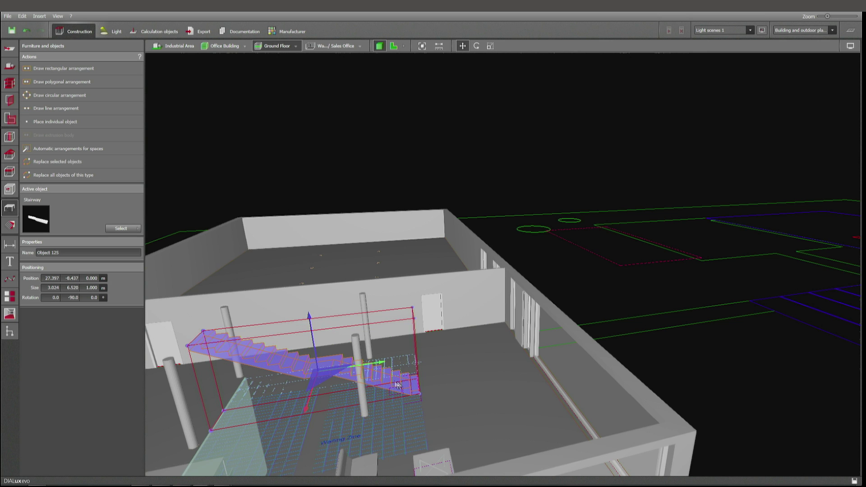
# Step: In plan, move Object 125 left to x 25.861 m and scale its thickness to 1.500 m
pyautogui.click(394, 46)
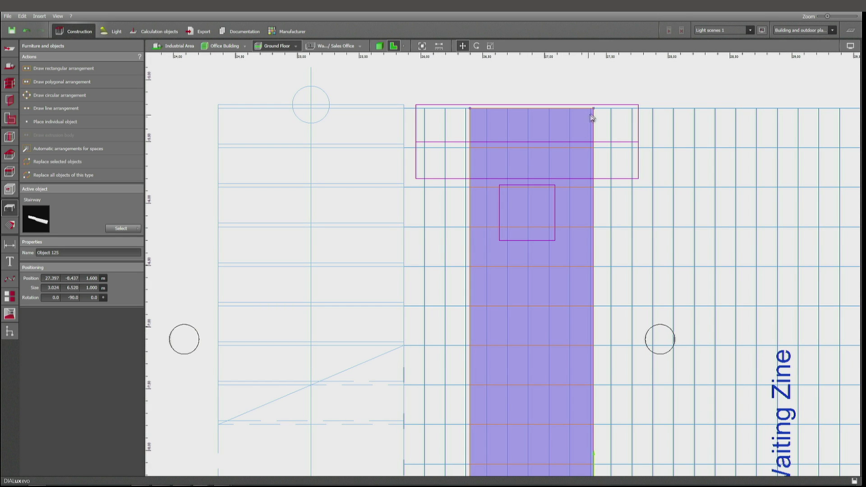
pyautogui.moveTo(599, 116); pyautogui.dragTo(404, 111)
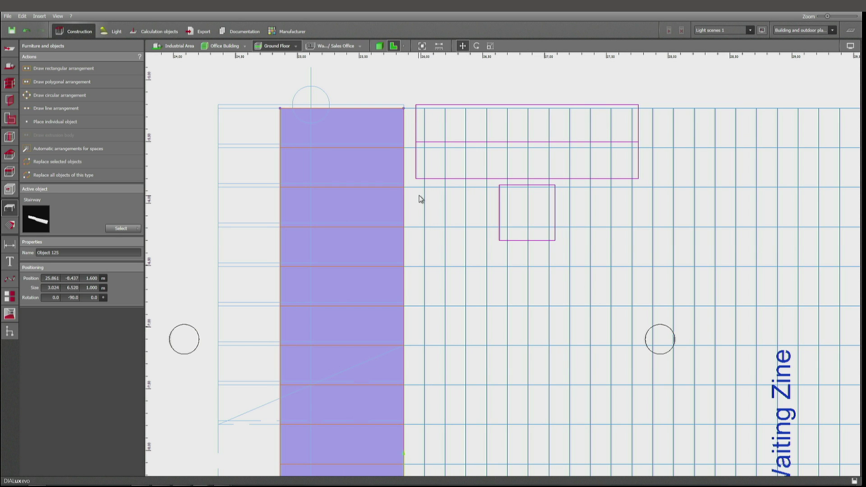
pyautogui.moveTo(425, 199); pyautogui.dragTo(495, 151, button='middle')
pyautogui.scroll(-3, 495, 146)
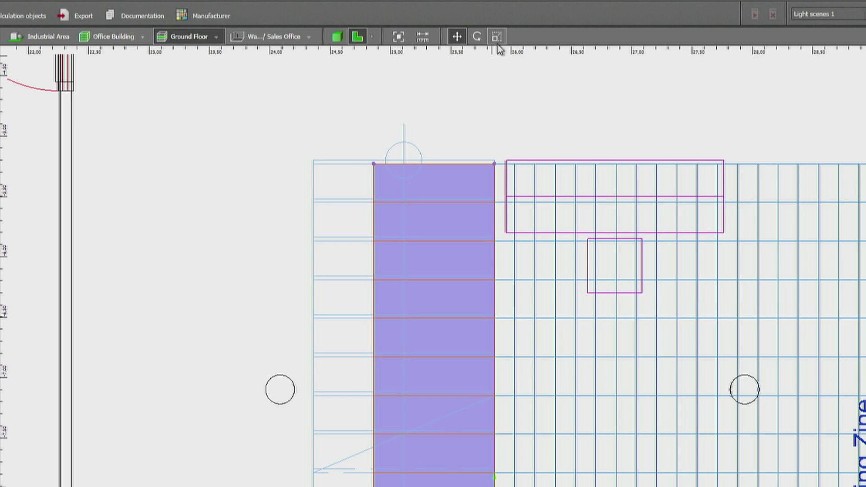
pyautogui.click(496, 37)
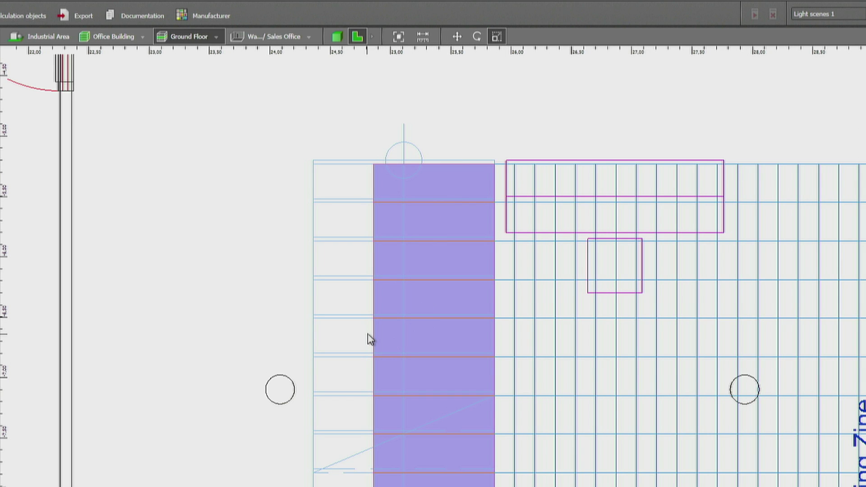
pyautogui.moveTo(371, 334); pyautogui.dragTo(313, 342)
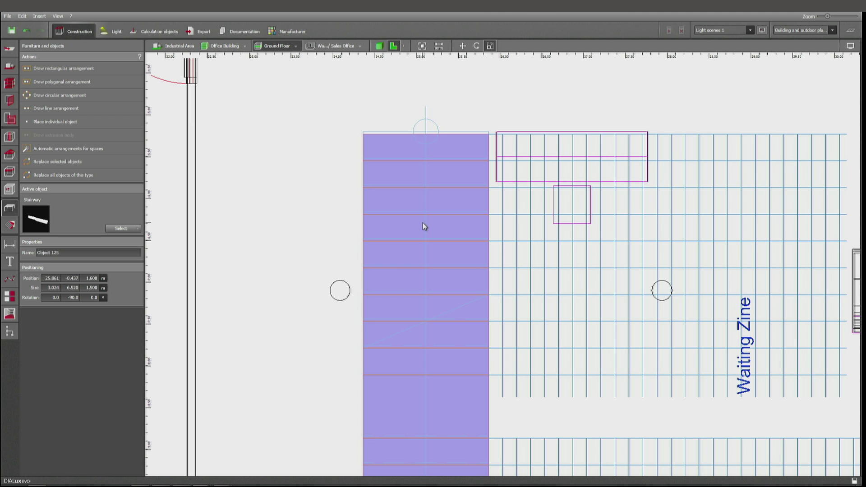
# Step: In 3D, fly through the large window into the office and select the stairway, Object 125
pyautogui.click(397, 49)
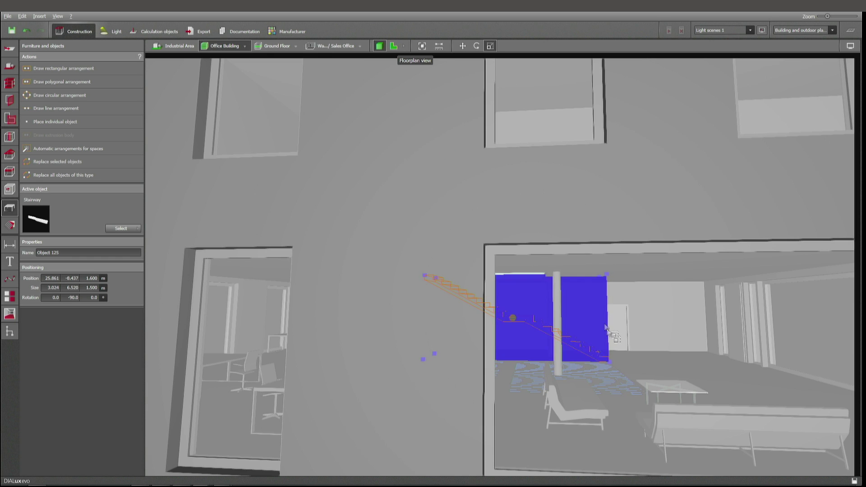
pyautogui.click(667, 384)
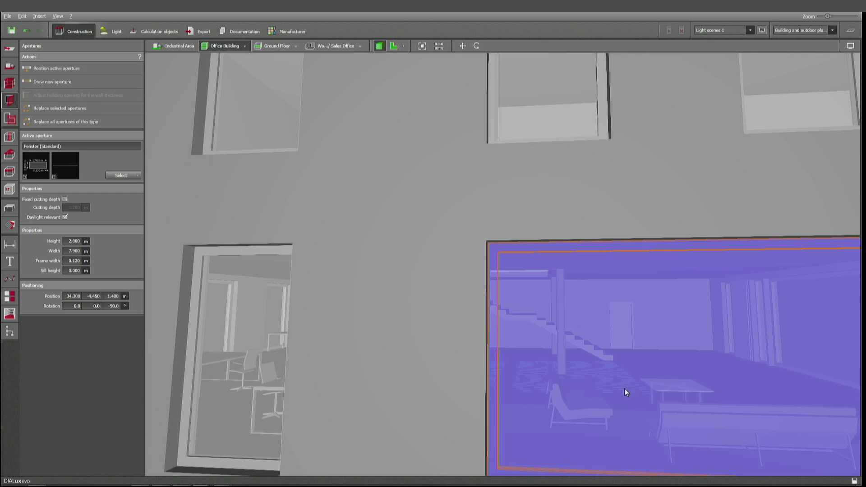
pyautogui.scroll(10, 493, 346)
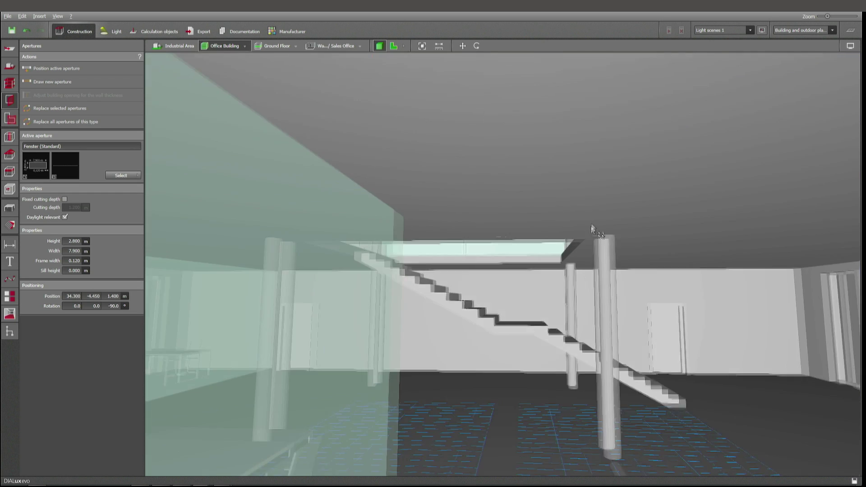
pyautogui.scroll(5, 580, 290)
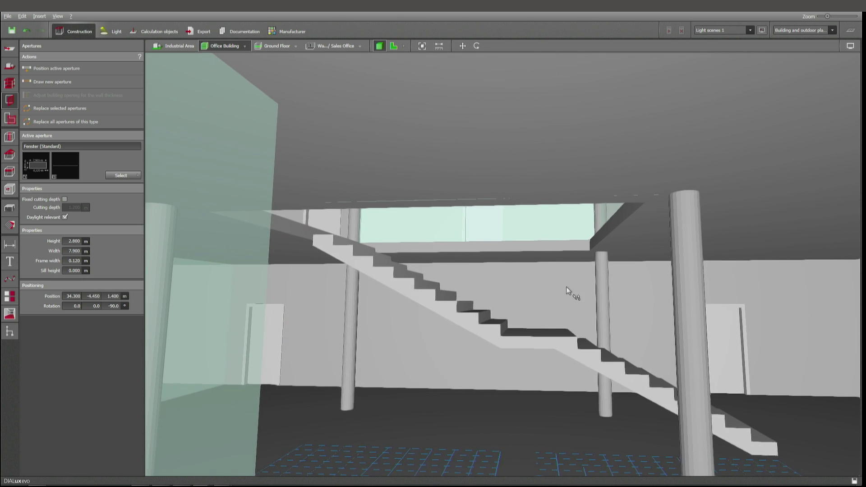
pyautogui.scroll(-4, 530, 296)
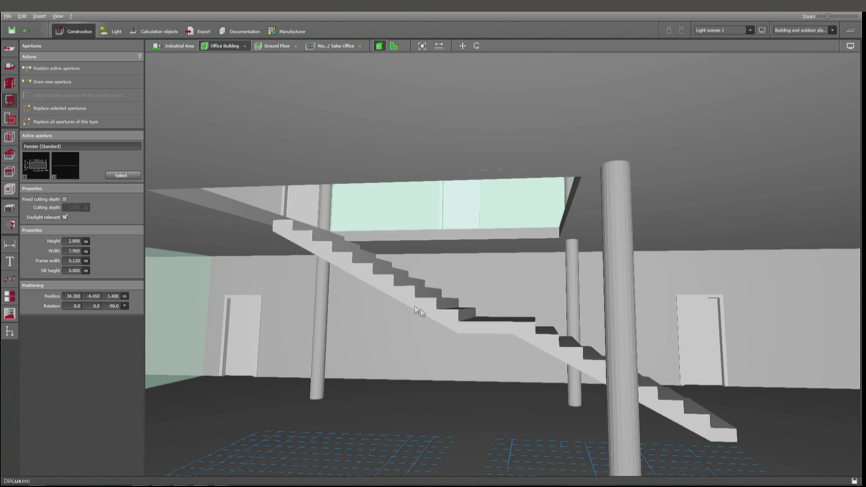
pyautogui.click(434, 321)
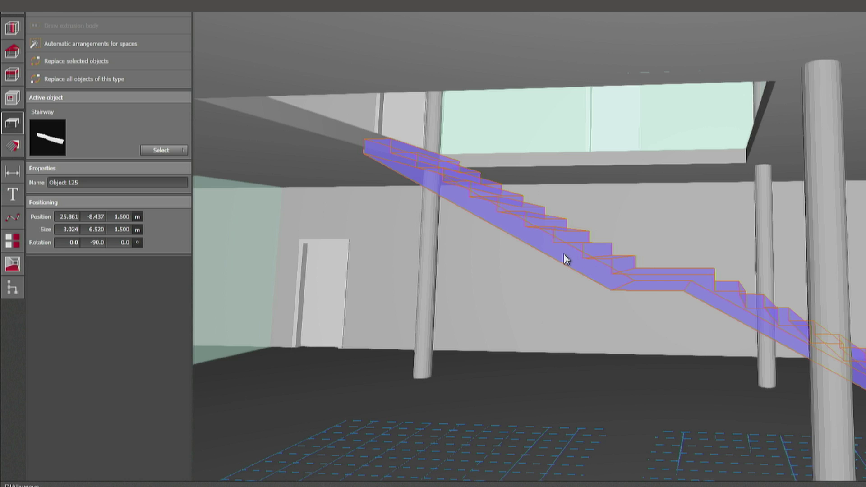
# Step: Star the Stairway thumbnail in the objects library as a favourite and filter to show favourite objects
pyautogui.click(154, 149)
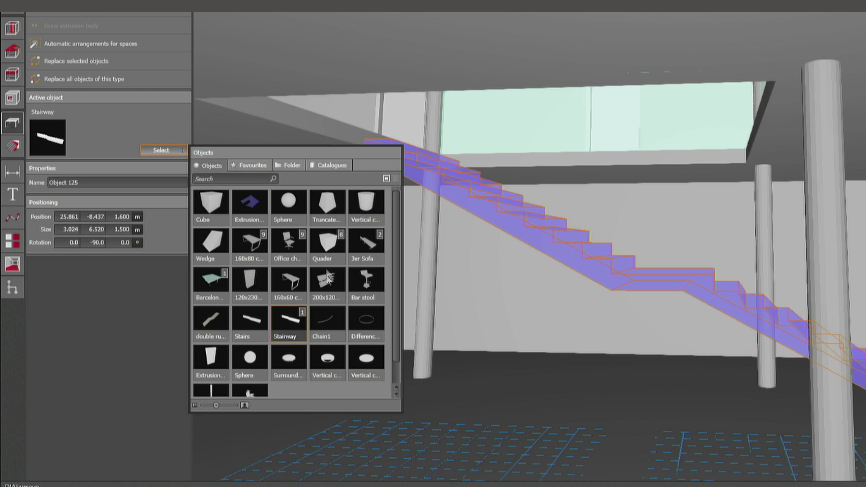
pyautogui.rightClick(283, 319)
pyautogui.click(315, 329)
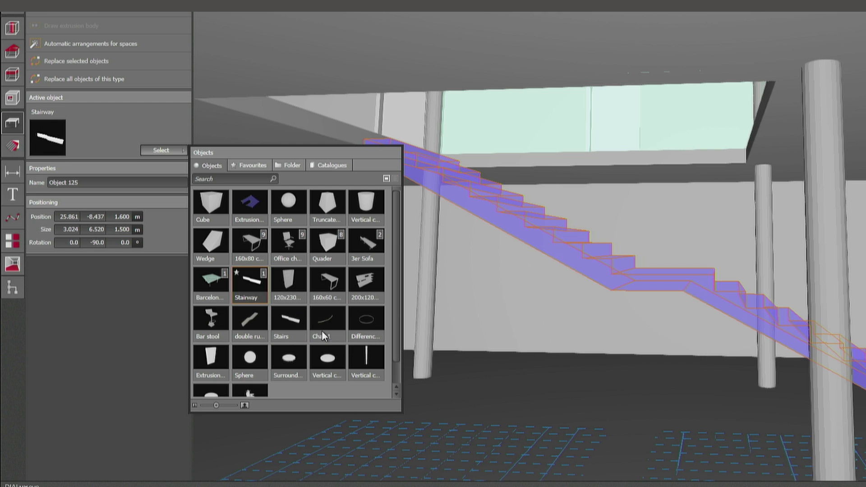
pyautogui.click(251, 165)
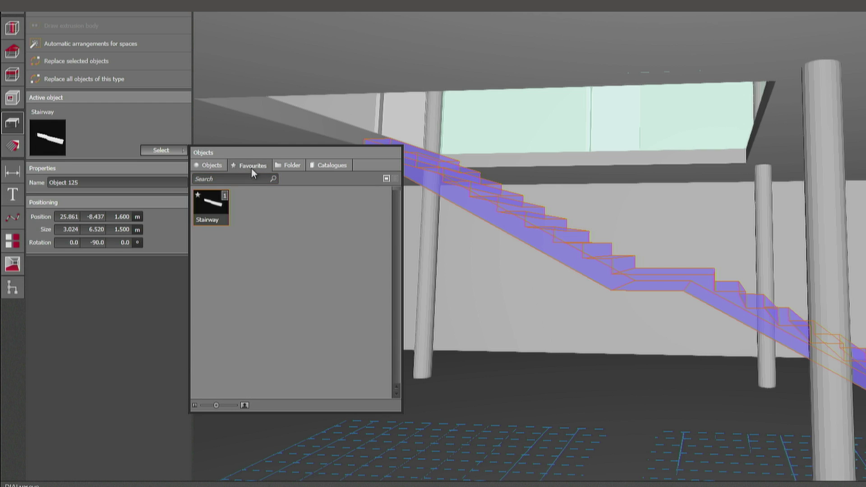